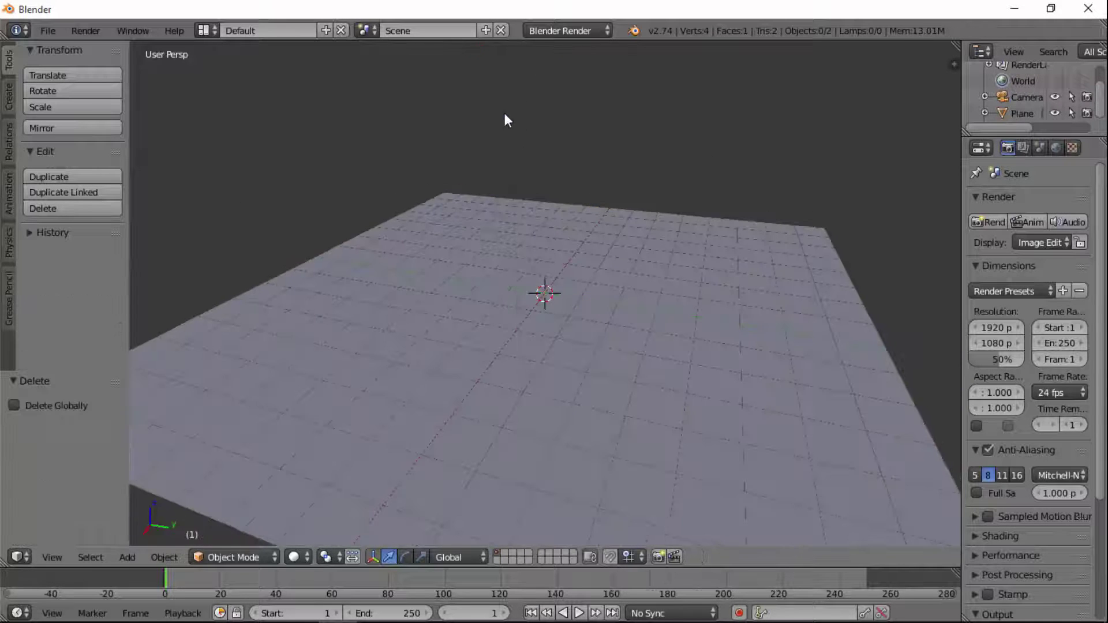
# Add an ico sphere and raise it above the floor plane.
pyautogui.hotkey('shift', 'a')
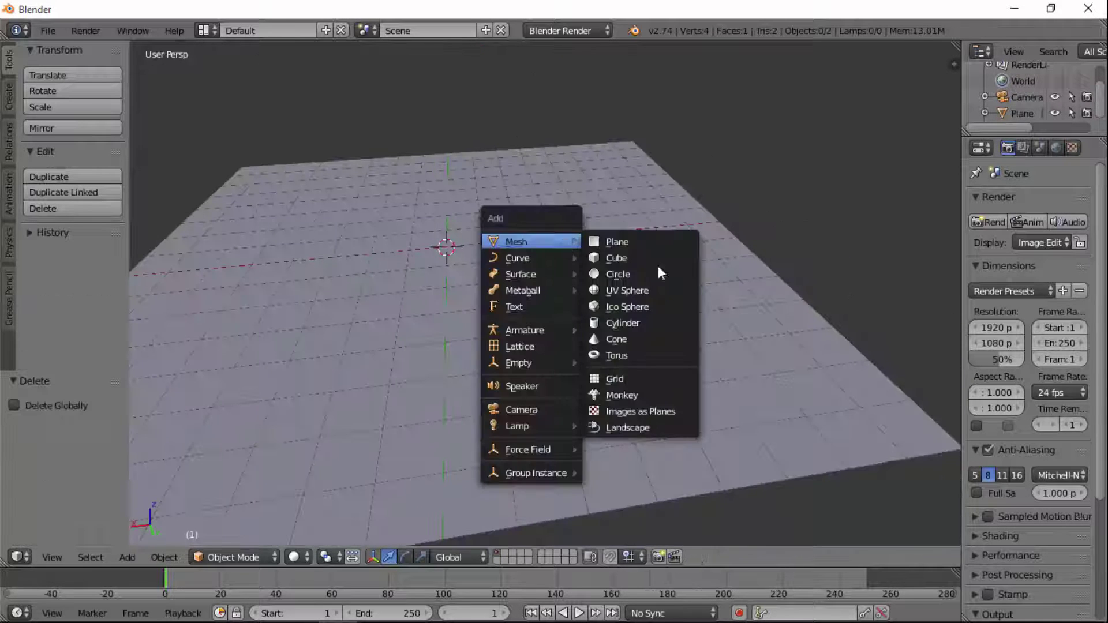
pyautogui.click(628, 301)
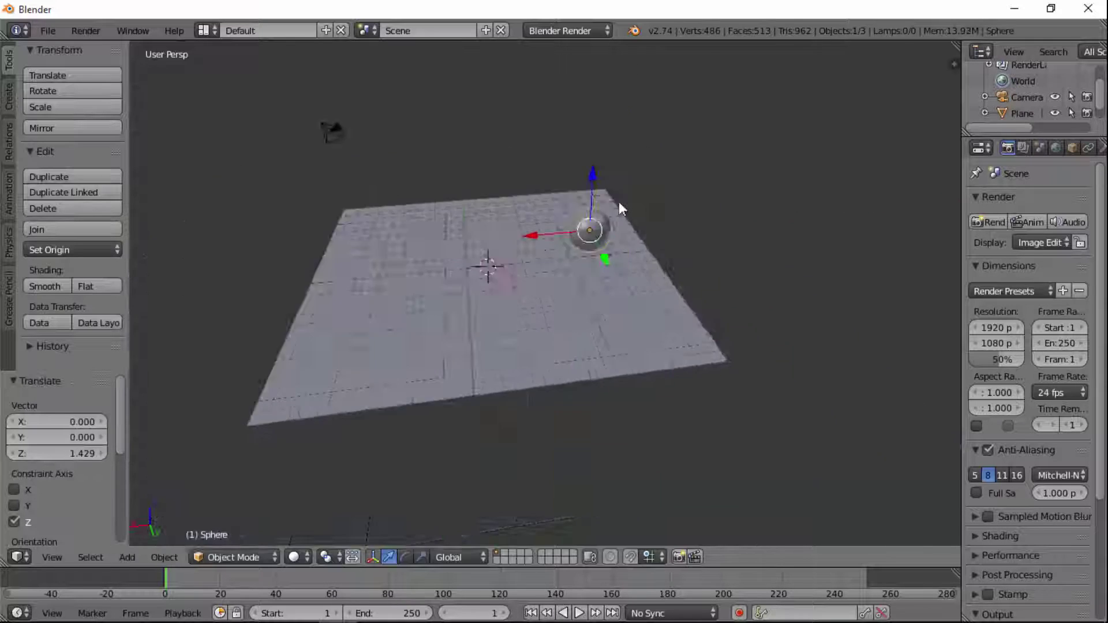
pyautogui.press('s')
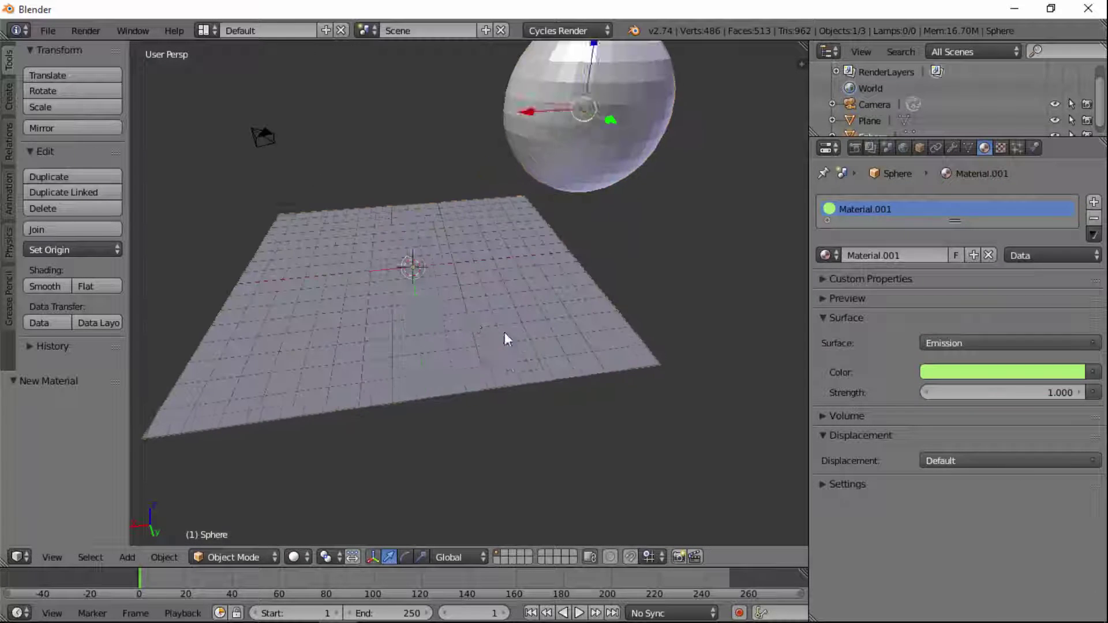
# UV-unwrap the floor plane in Edit Mode.
pyautogui.rightClick(471, 318)
pyautogui.press('Tab')
pyautogui.press('u')
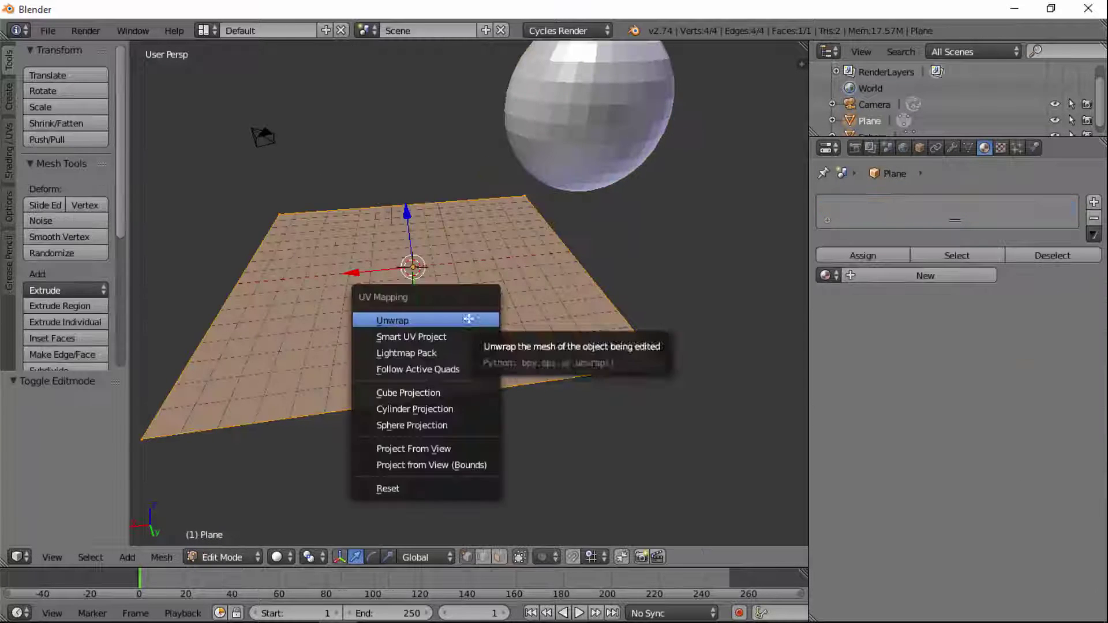
pyautogui.click(396, 317)
# Split the view into a Node Editor and create a new material for the plane.
pyautogui.rightClick(495, 567)
pyautogui.click(502, 554)
pyautogui.click(459, 333)
pyautogui.click(900, 276)
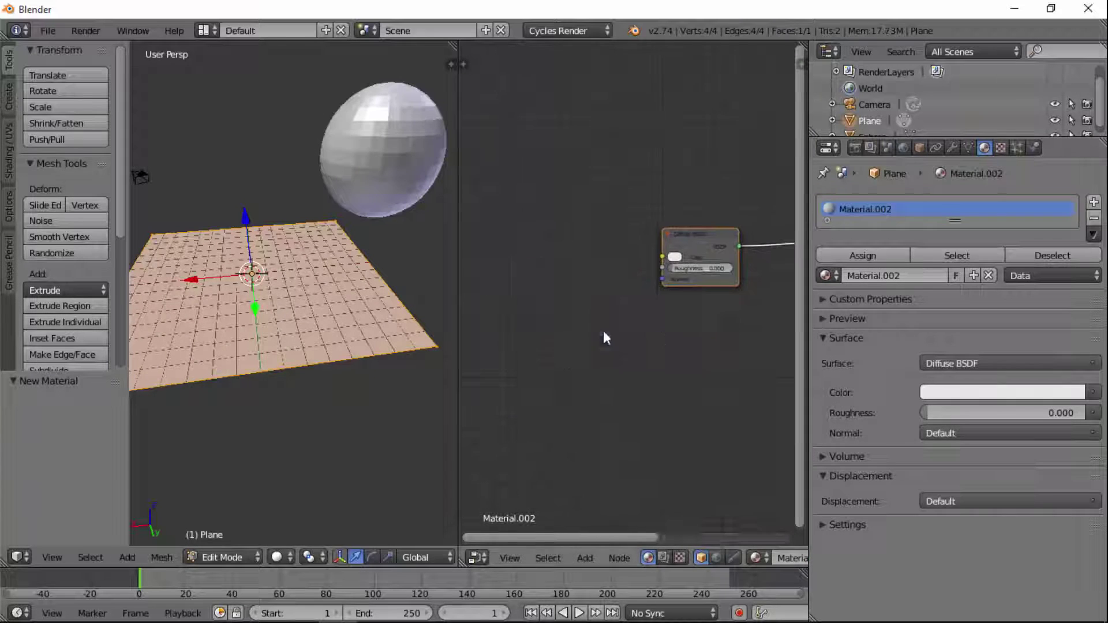
# Add an Image Texture node and a Mix Shader node to the floor material.
pyautogui.hotkey('shift', 'a')
pyautogui.click(652, 340)
pyautogui.click(536, 207)
pyautogui.hotkey('shift', 'a')
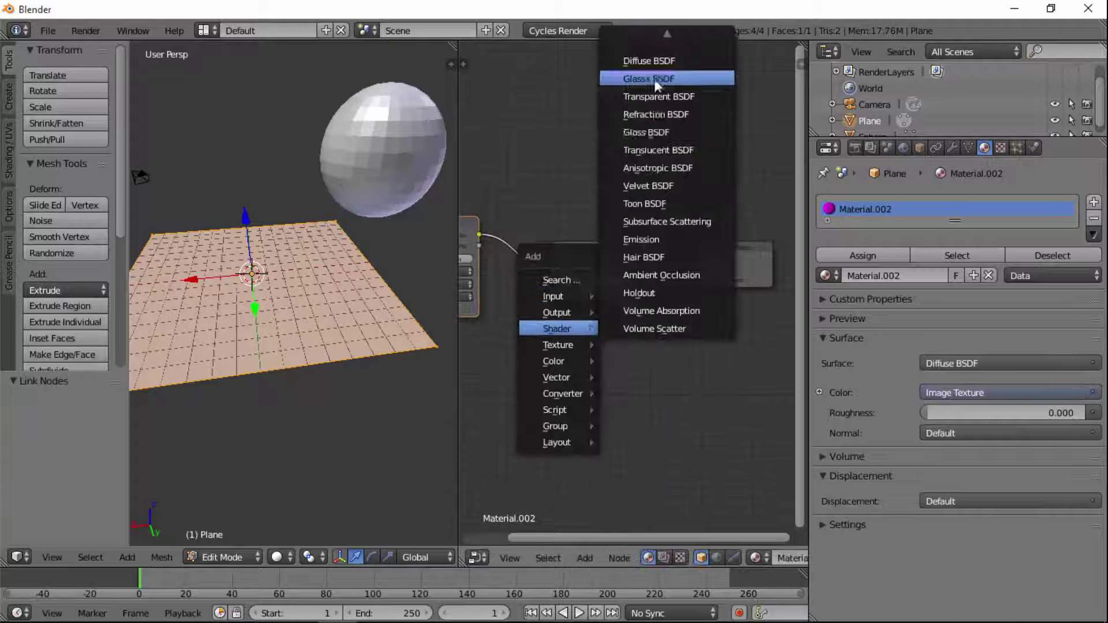
pyautogui.click(657, 82)
pyautogui.moveTo(576, 245); pyautogui.dragTo(657, 172, button='middle')
# Load the Floor image from the Desktop and preview the scene in rendered shading.
pyautogui.click(538, 185)
pyautogui.click(44, 200)
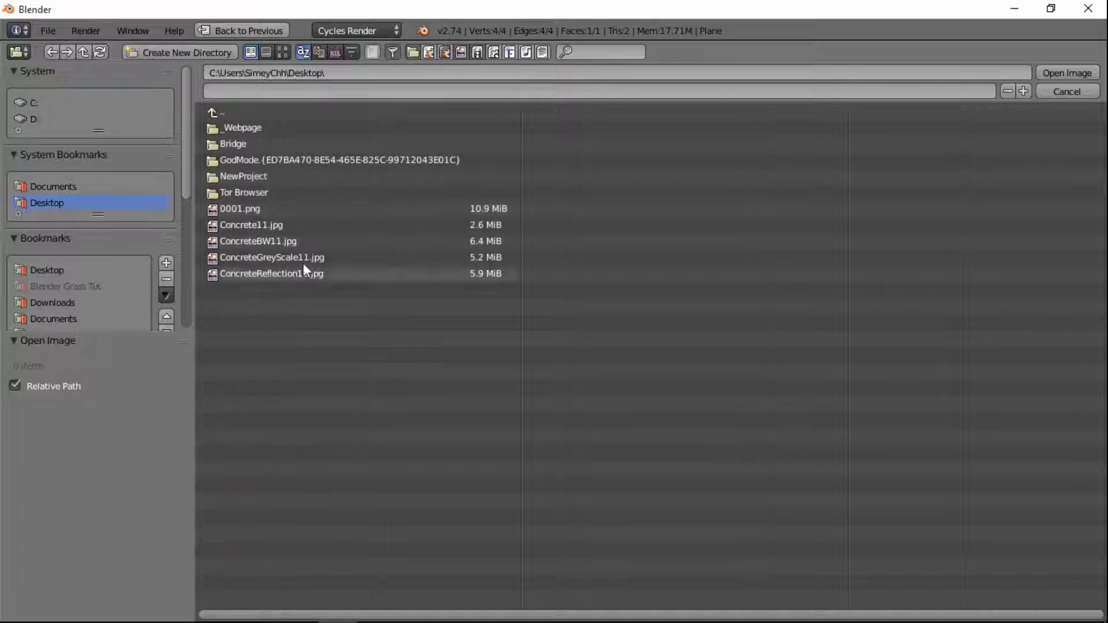
pyautogui.doubleClick(269, 208)
pyautogui.hotkey('shift', 'z')
pyautogui.moveTo(254, 325)
pyautogui.mouseDown(button='middle')
pyautogui.moveTo(263, 359)
pyautogui.moveTo(196, 359)
pyautogui.moveTo(340, 329)
pyautogui.moveTo(314, 344)
pyautogui.moveTo(306, 385)
pyautogui.mouseUp(button='middle')
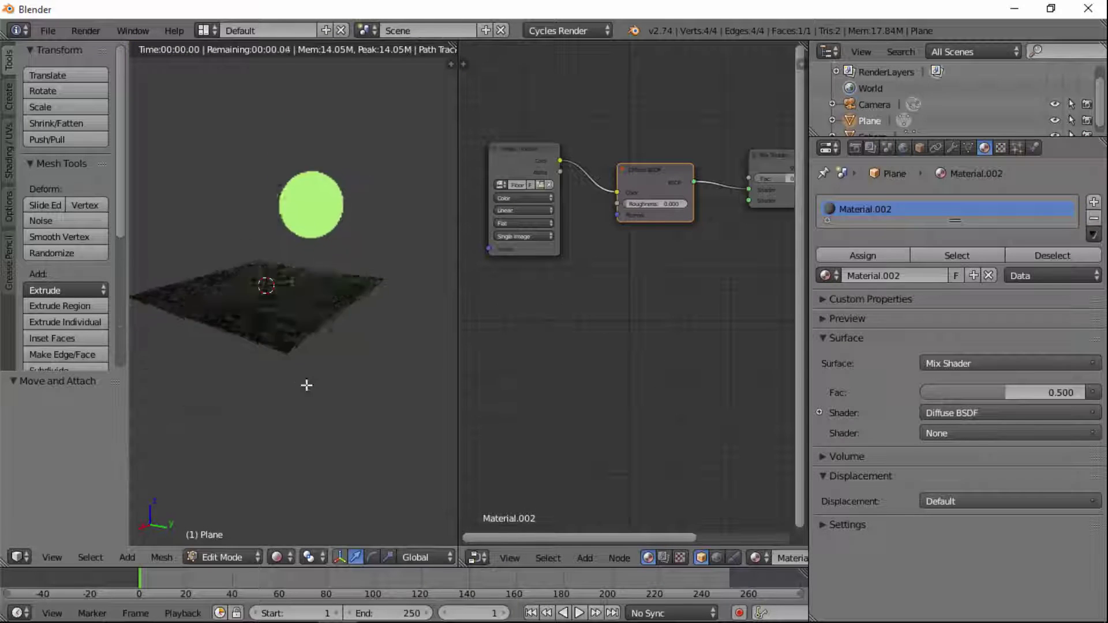
# Switch to camera view and lower the sphere along Z toward the floor.
pyautogui.press('w')
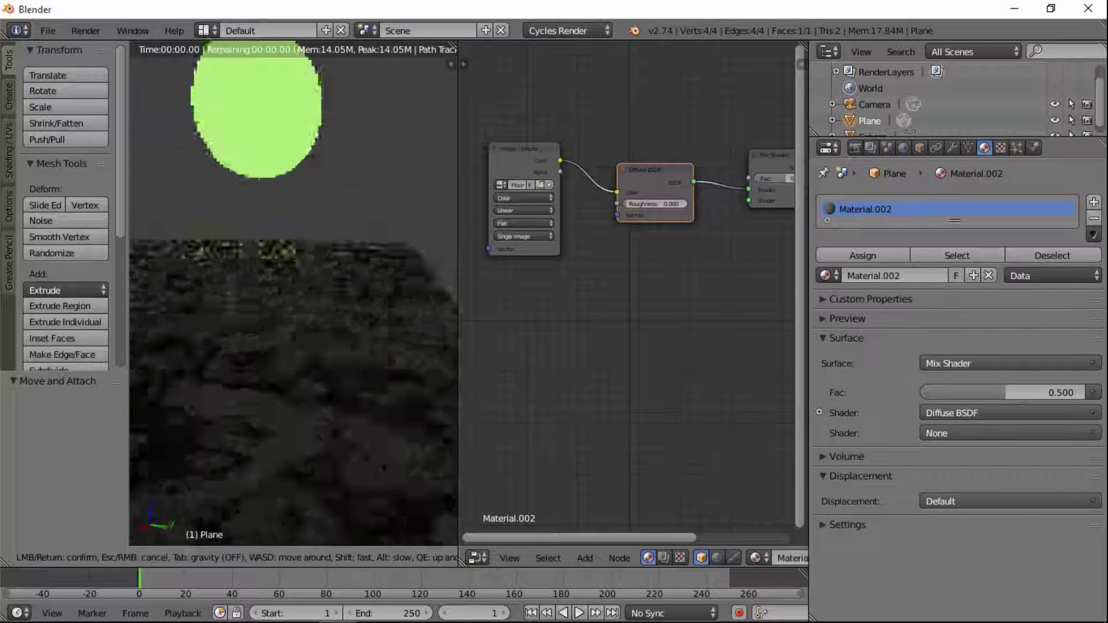
pyautogui.click(87, 557)
pyautogui.moveTo(52, 557)
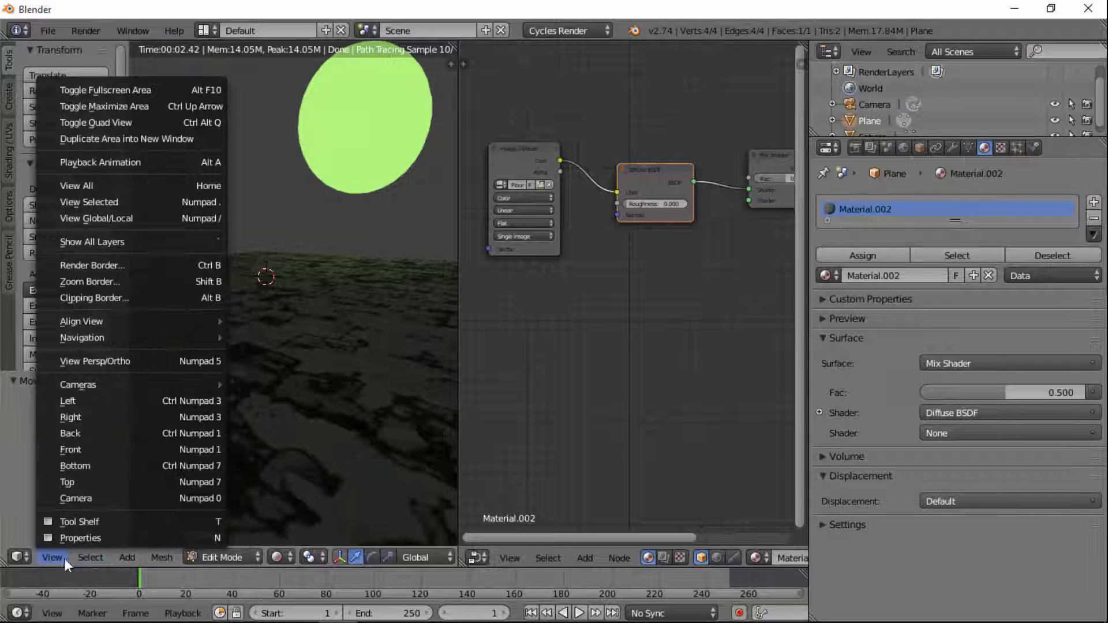
pyautogui.click(293, 376)
pyautogui.press('Tab')
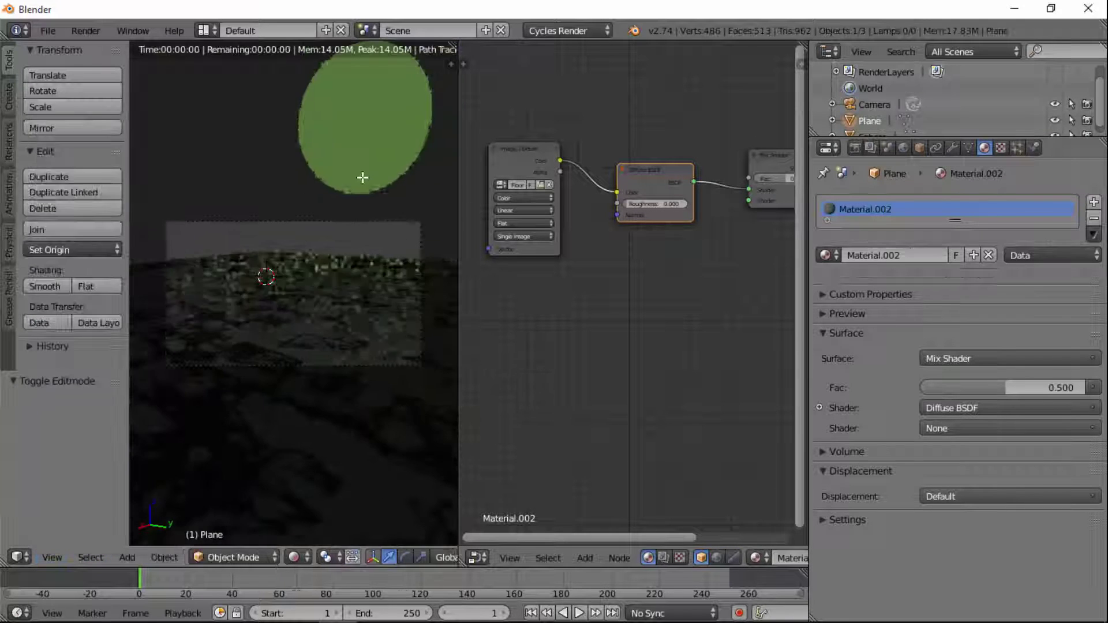
pyautogui.rightClick(361, 68)
pyautogui.press('g')
pyautogui.press('z')
pyautogui.click(303, 328)
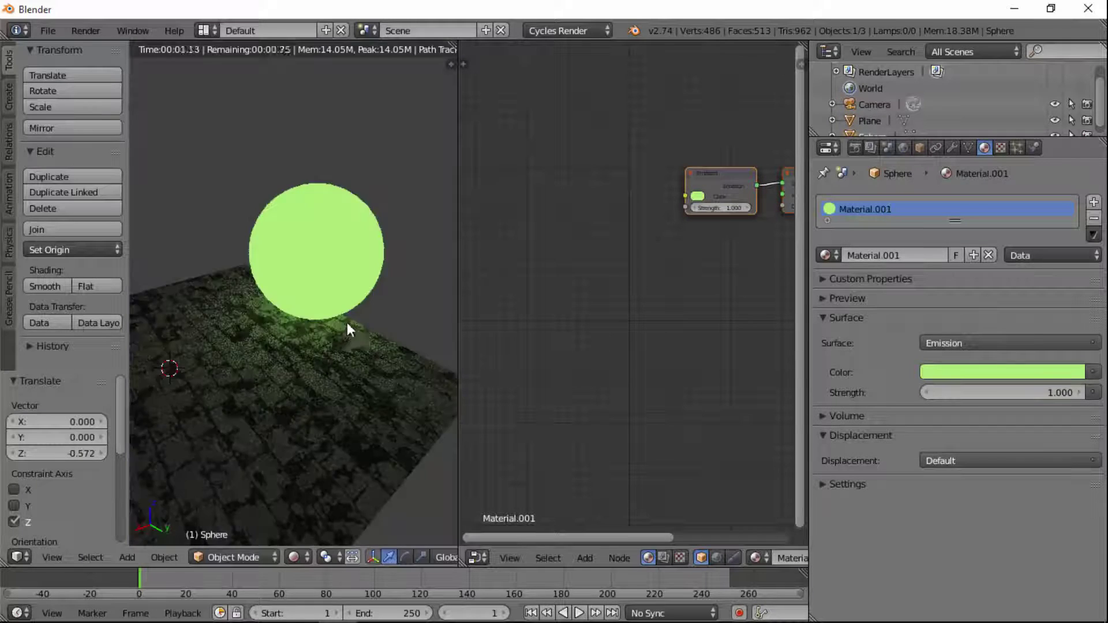
# Set the sphere's emission strength to 4.5.
pyautogui.click(997, 392)
pyautogui.write('4.5')
pyautogui.press('Return')
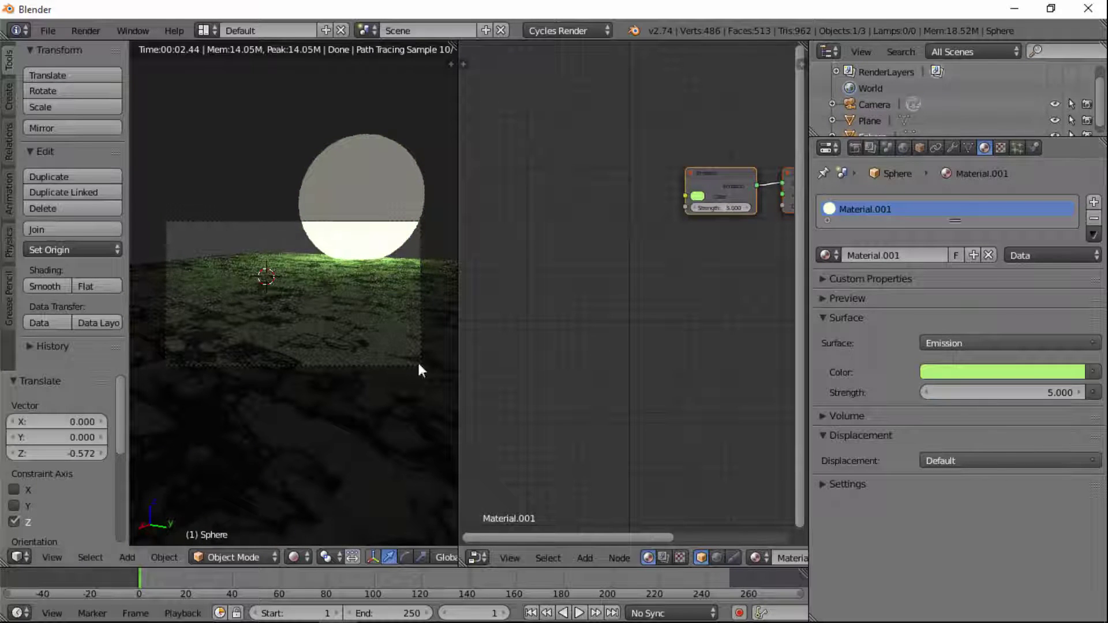
# Set the render output path to the NewProject\Rendered folder.
pyautogui.click(855, 147)
pyautogui.scroll(-8, 890, 480)
pyautogui.scroll(8, 924, 404)
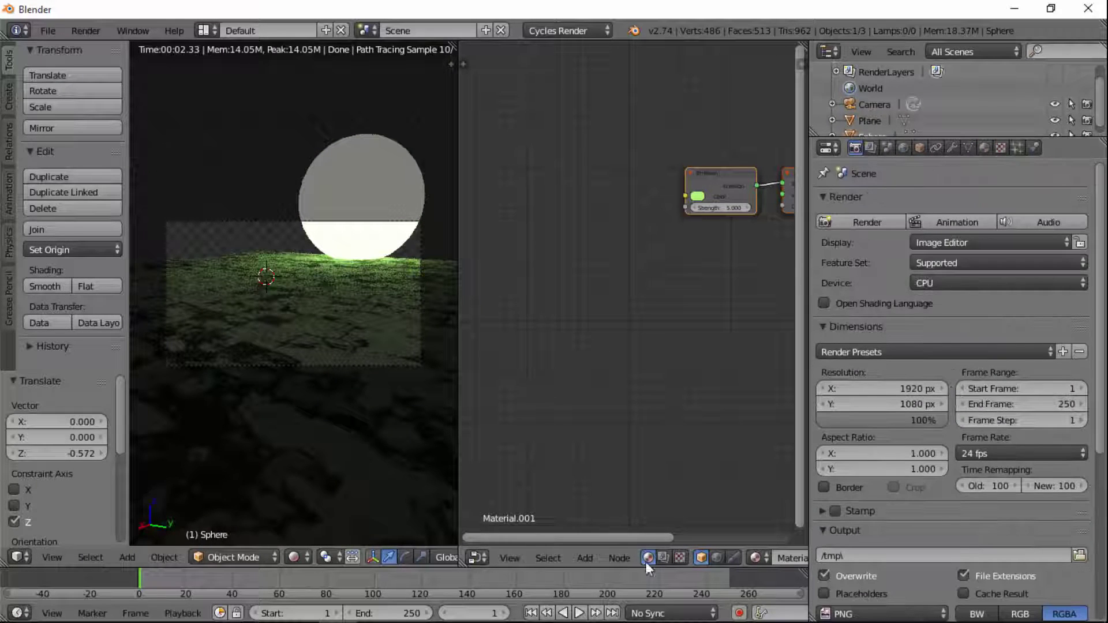
pyautogui.click(1079, 556)
pyautogui.press('Return')
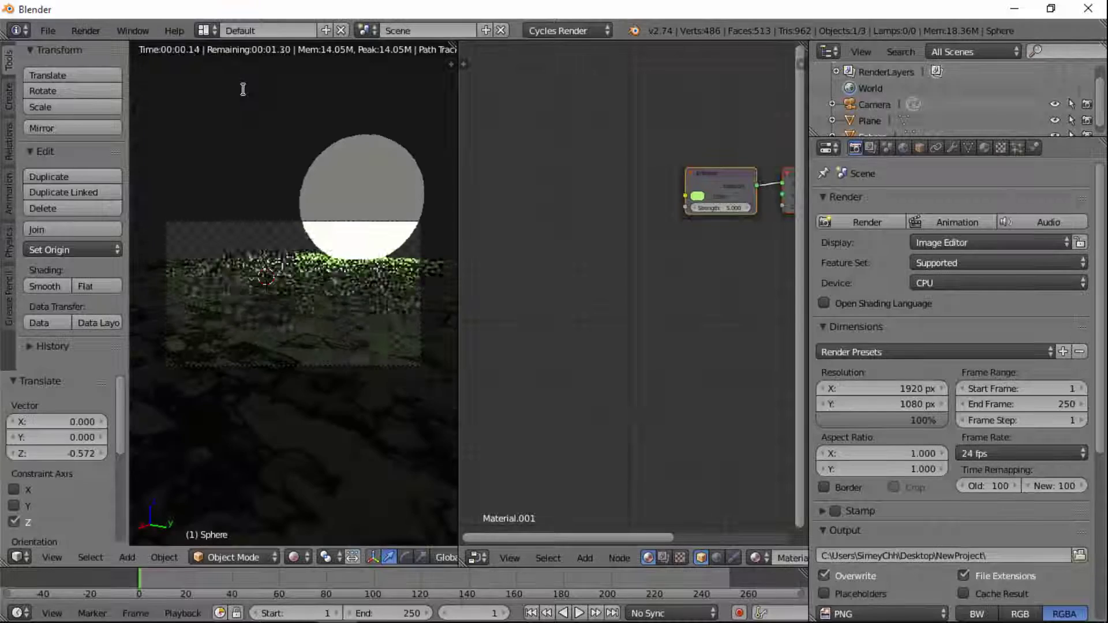
pyautogui.click(1079, 556)
pyautogui.press('Return')
# Set the end frame to 1 and render the animation.
pyautogui.doubleClick(1022, 405)
pyautogui.write('1')
pyautogui.press('Return')
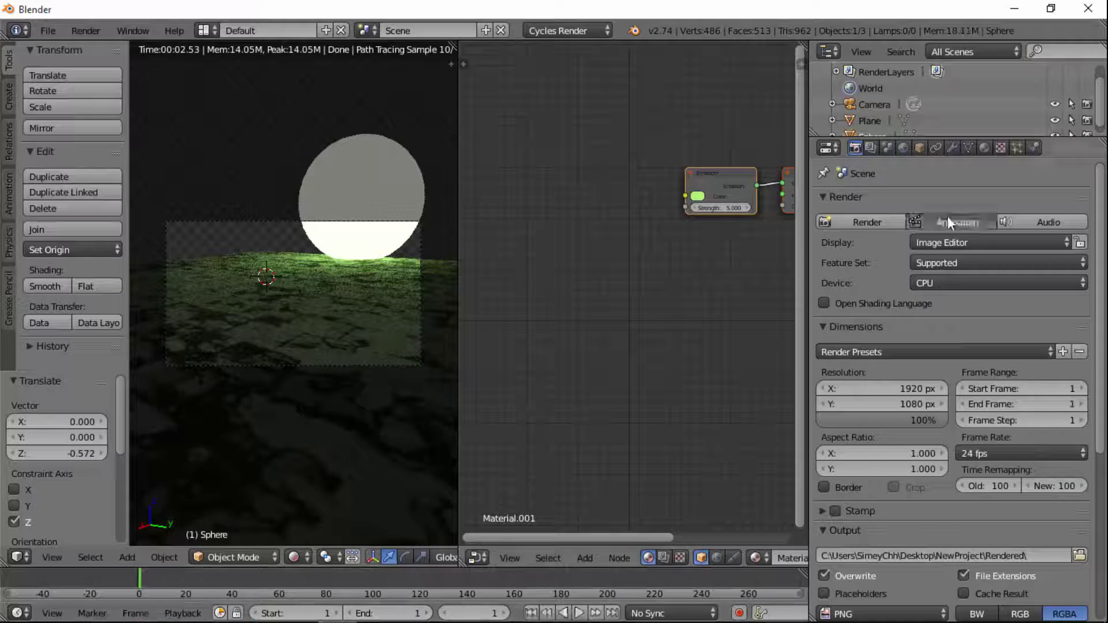
pyautogui.click(953, 222)
pyautogui.scroll(1, 293, 373)
pyautogui.scroll(-1, 464, 345)
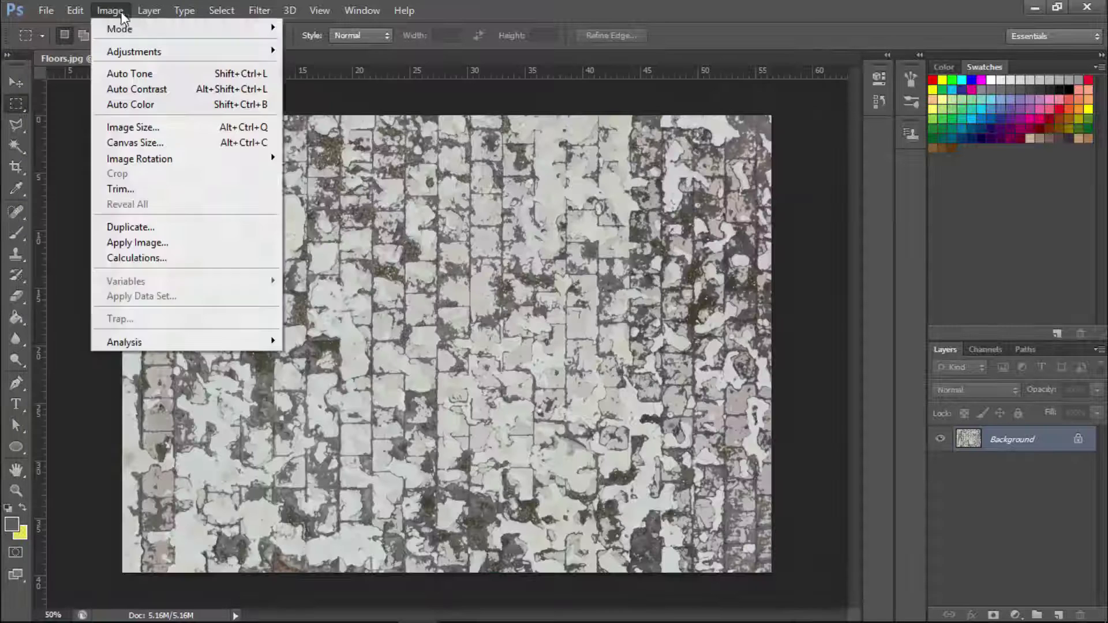
# Convert the tile texture to grayscale and raise its contrast with Levels.
pyautogui.click(491, 261)
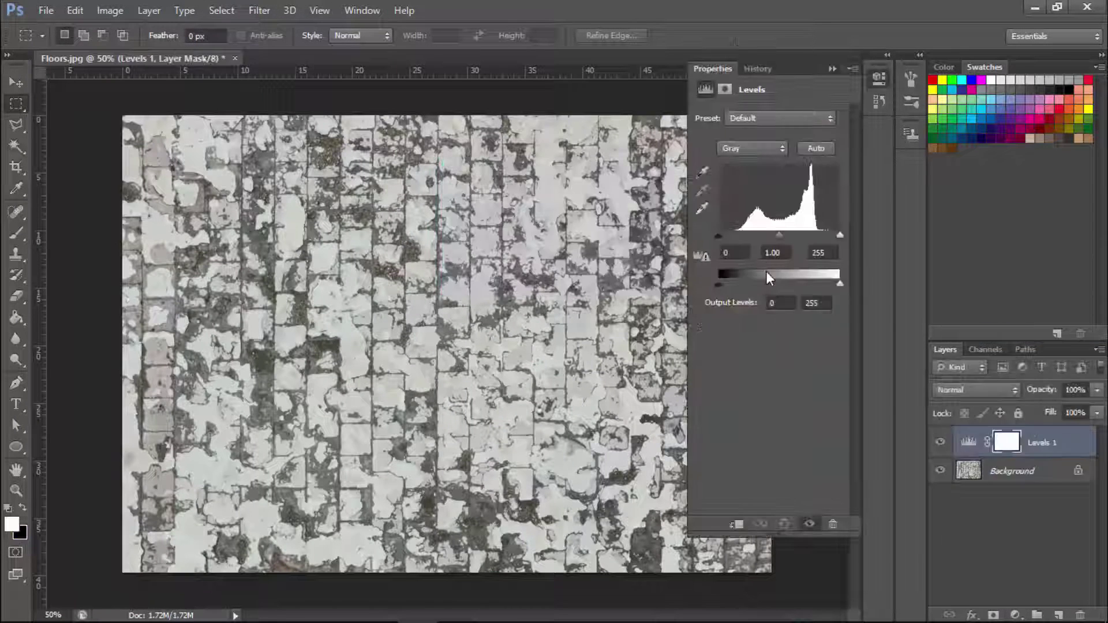
pyautogui.moveTo(718, 236); pyautogui.dragTo(736, 236)
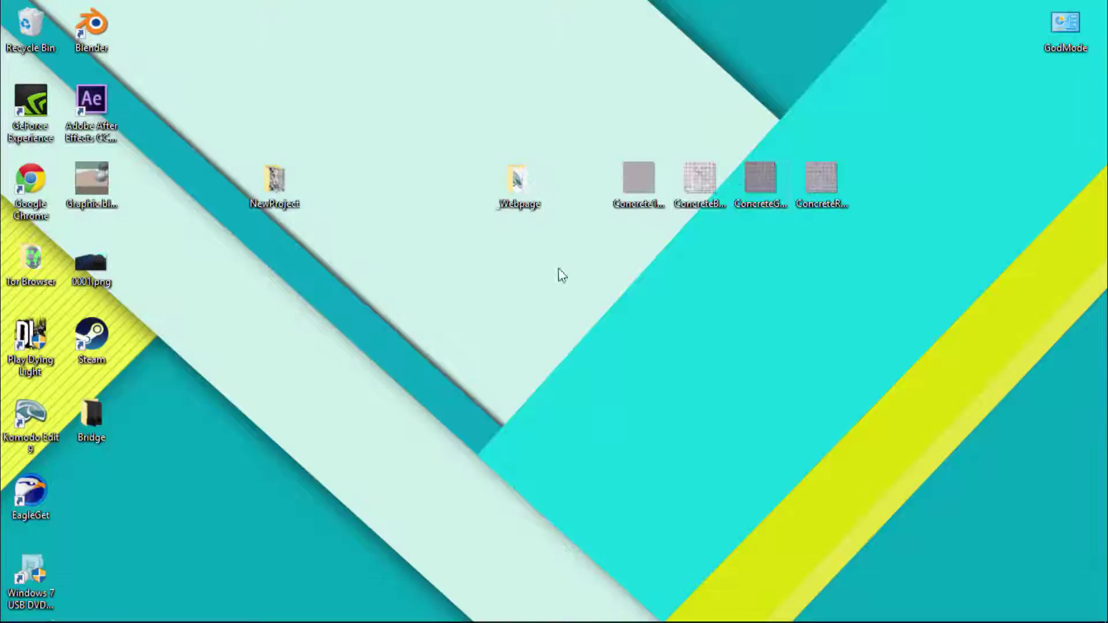
pyautogui.doubleClick(760, 179)
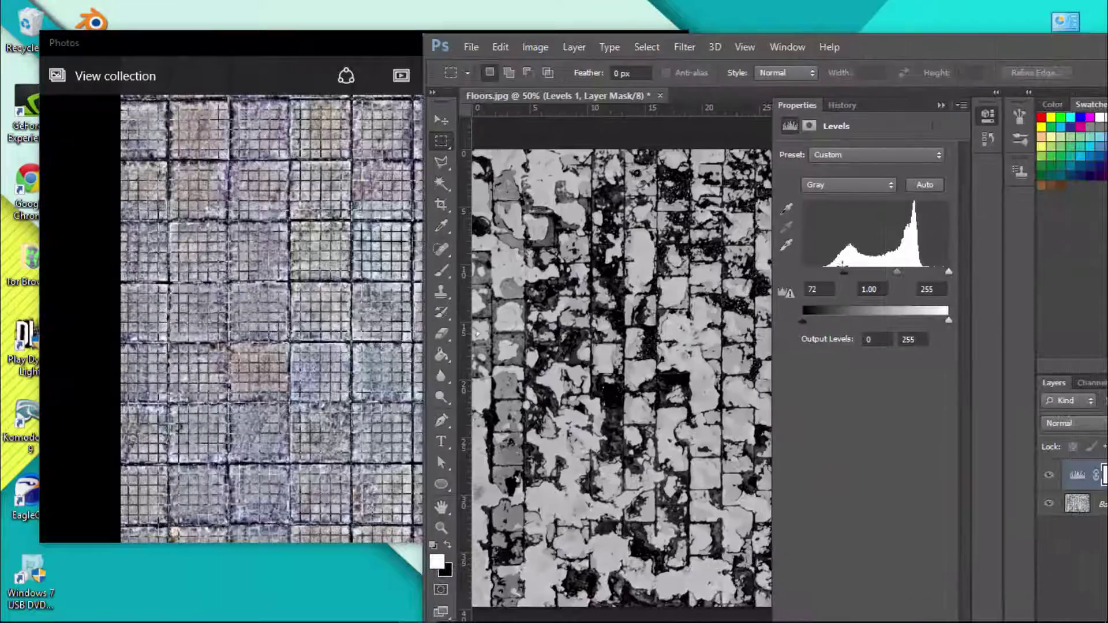
pyautogui.moveTo(945, 271); pyautogui.dragTo(927, 271)
pyautogui.moveTo(855, 271); pyautogui.dragTo(842, 271)
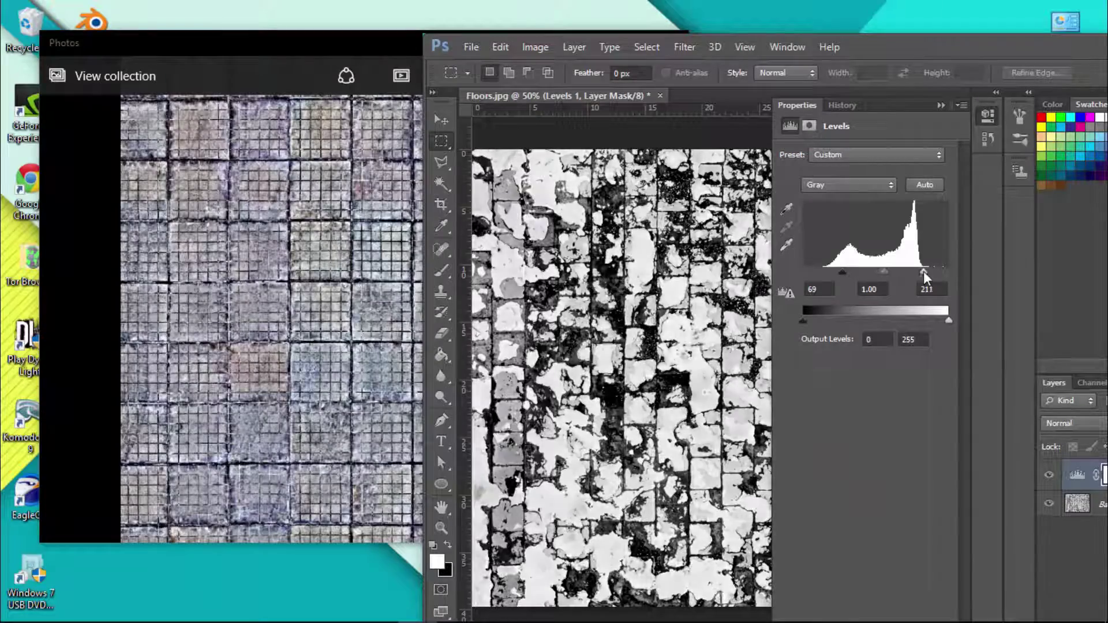
# Save the texture as JPEG named Floors.jpg.
pyautogui.click(471, 47)
pyautogui.click(519, 244)
pyautogui.click(964, 389)
pyautogui.click(808, 341)
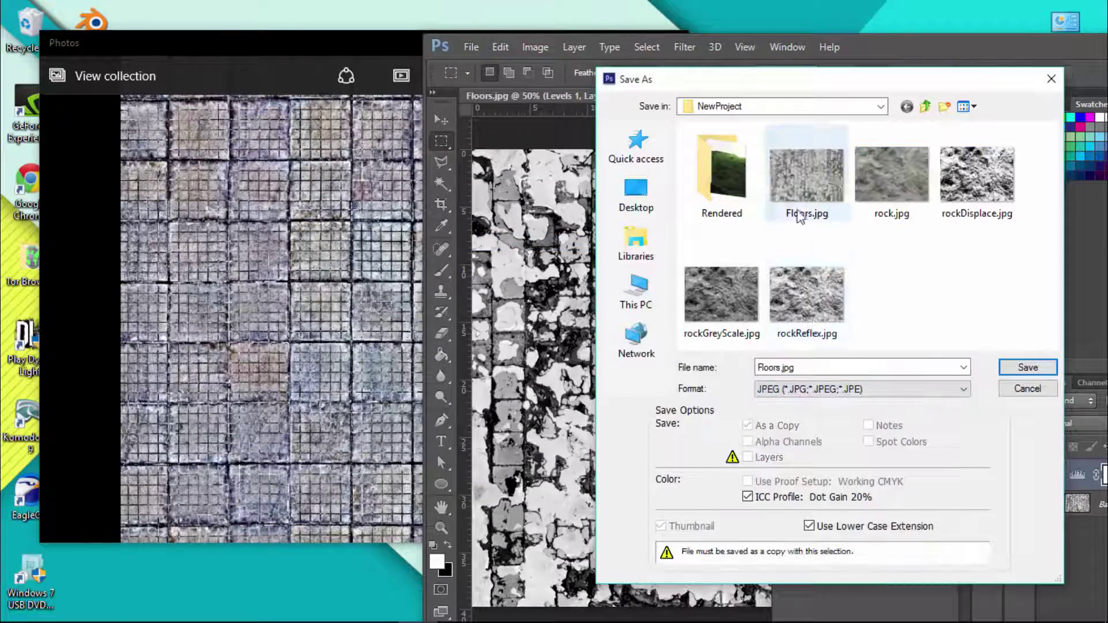
pyautogui.press('Return')
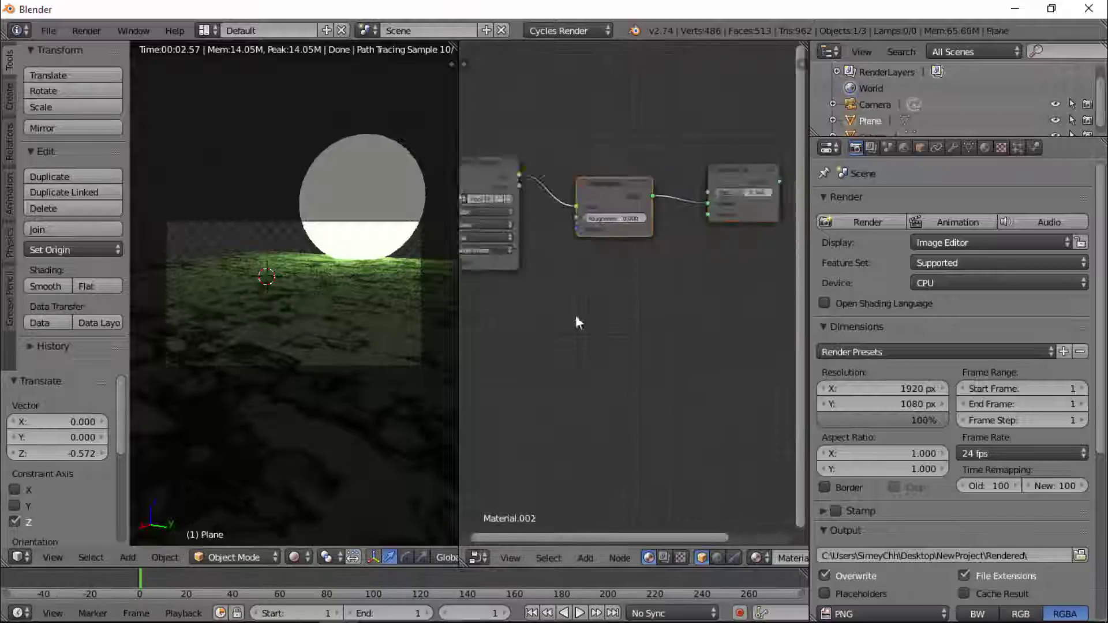
# Add a second Image Texture and a Bump node, linking Color to Bump Height.
pyautogui.hotkey('shift', 'a')
pyautogui.click(676, 335)
pyautogui.click(497, 283)
pyautogui.hotkey('shift', 'a')
pyautogui.moveTo(586, 311)
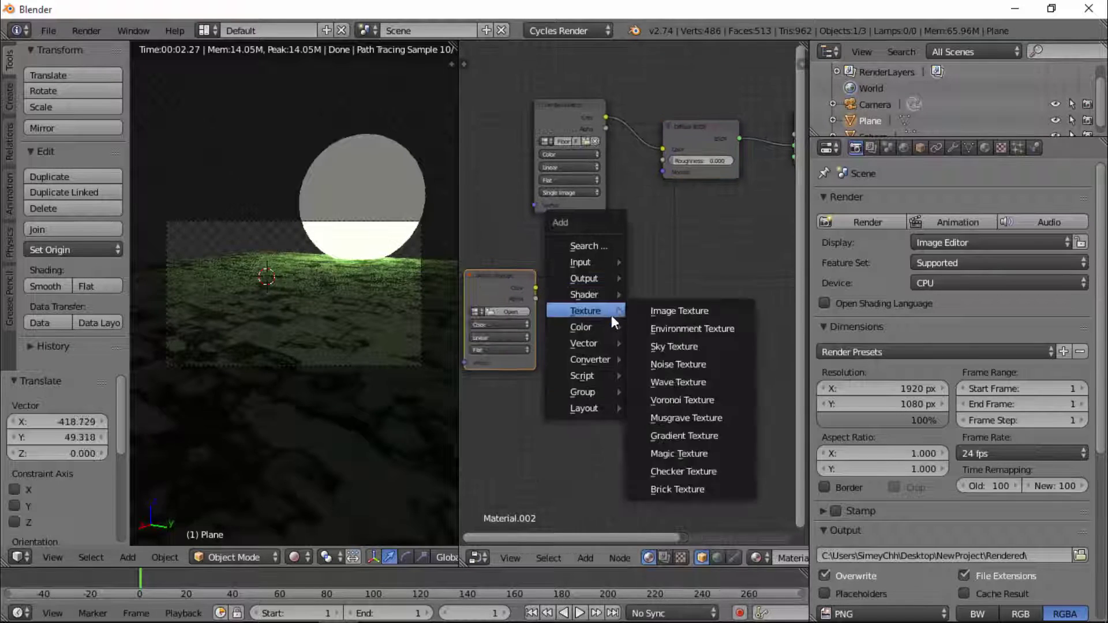
pyautogui.click(677, 355)
pyautogui.click(567, 279)
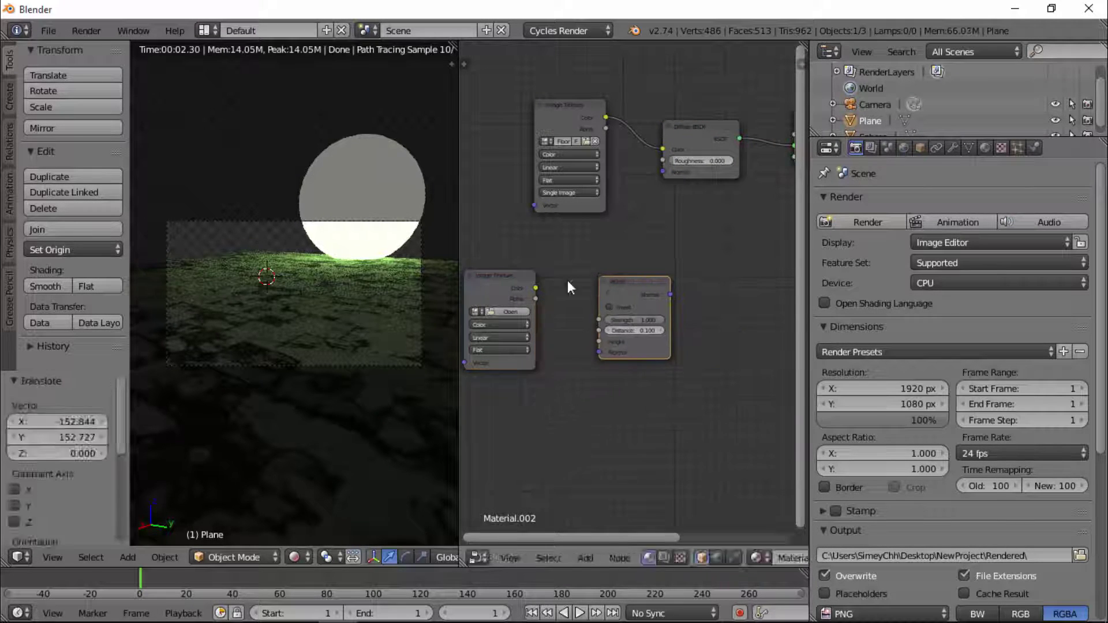
pyautogui.moveTo(466, 310); pyautogui.dragTo(531, 363)
# Add a Glossy BSDF fed by the Bump normal and connect it into the Mix Shader.
pyautogui.hotkey('shift', 'a')
pyautogui.click(726, 300)
pyautogui.click(664, 286)
pyautogui.moveTo(603, 315); pyautogui.dragTo(638, 312)
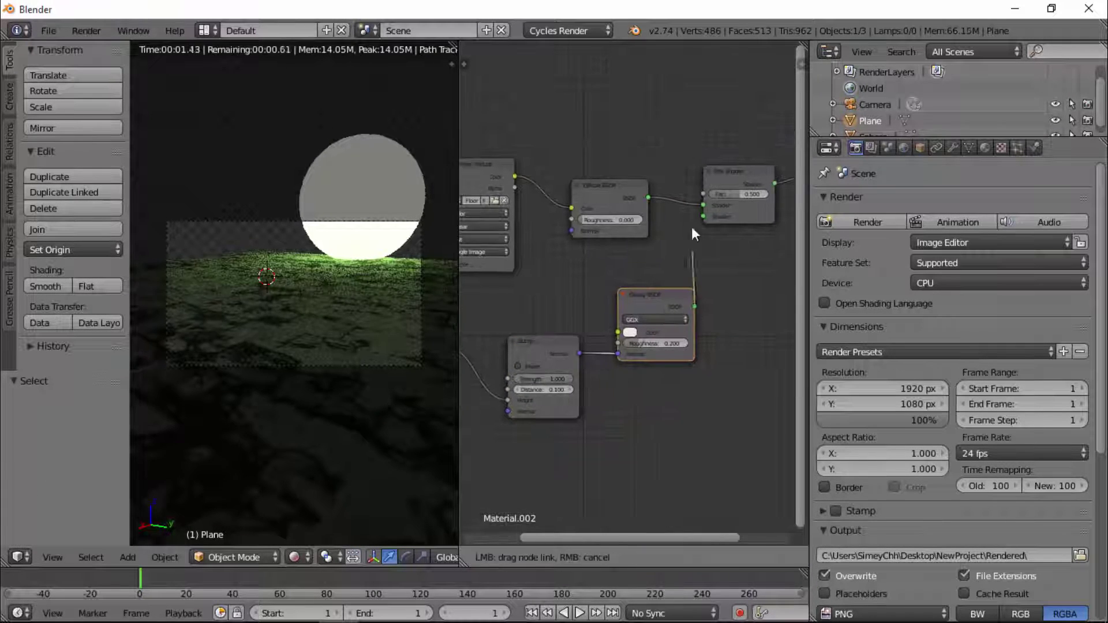
pyautogui.moveTo(714, 263); pyautogui.dragTo(736, 187)
# Set the new texture's colour space to Non-Color Data and render the animation.
pyautogui.moveTo(464, 341); pyautogui.dragTo(548, 312, button='middle')
pyautogui.click(549, 312)
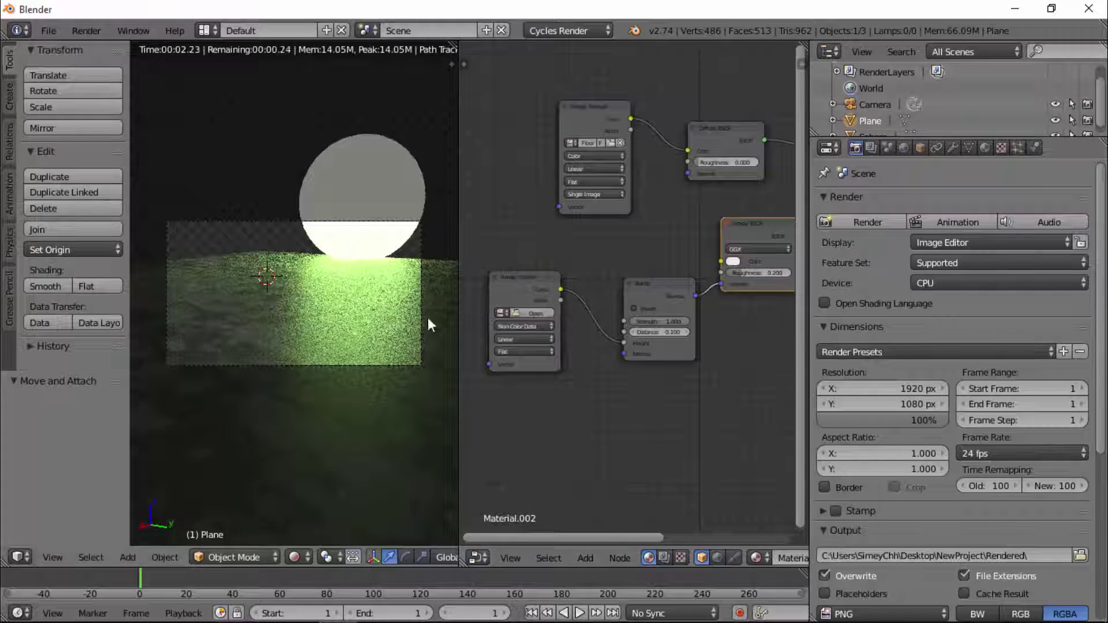
pyautogui.scroll(-2, 976, 395)
pyautogui.scroll(-6, 977, 394)
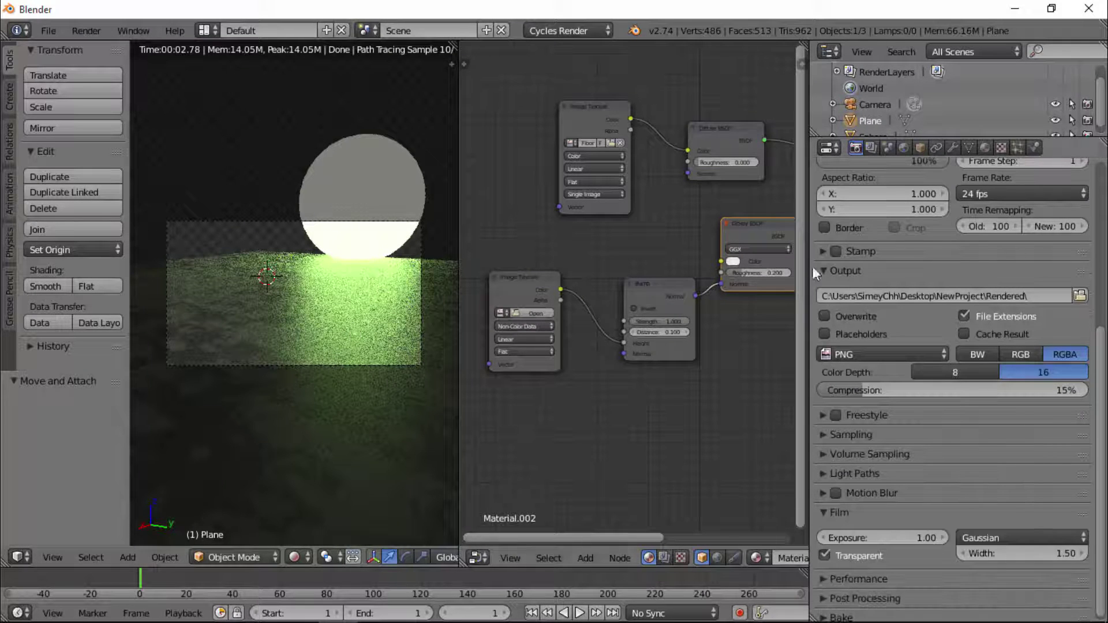
pyautogui.scroll(8, 816, 273)
pyautogui.click(953, 223)
# Re-render the animation and pan the node view to the bump texture.
pyautogui.scroll(-4, 279, 428)
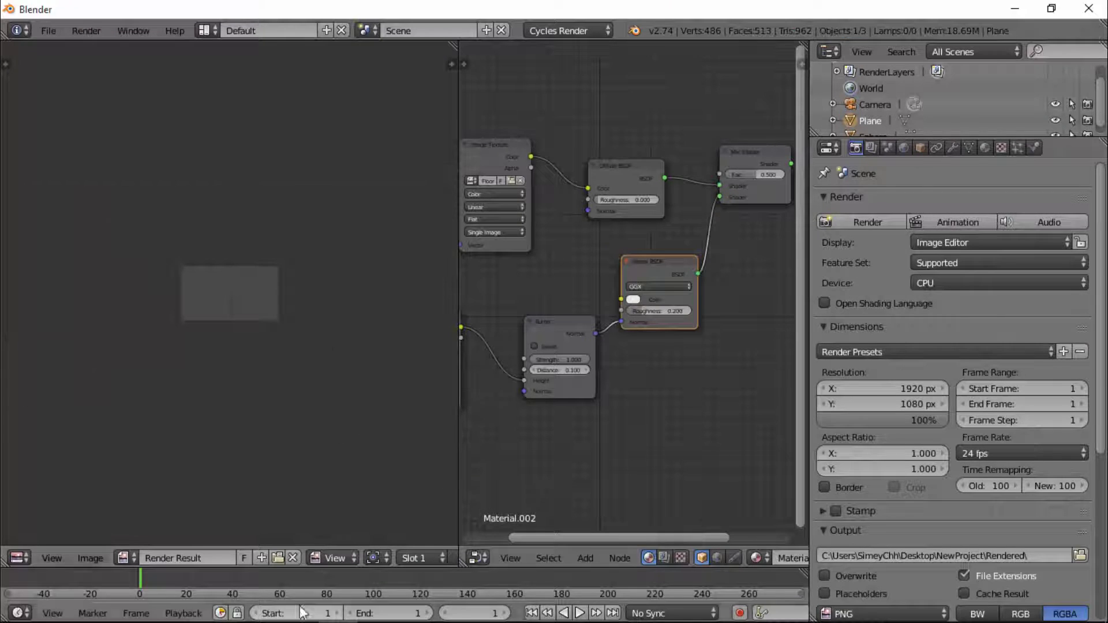
pyautogui.scroll(-8, 953, 347)
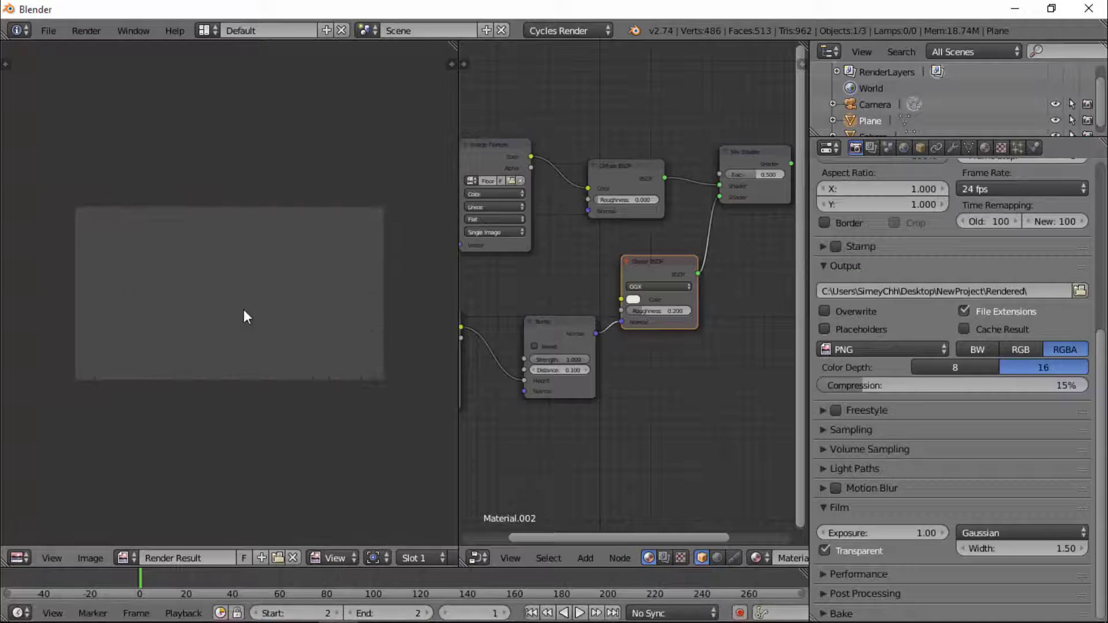
pyautogui.hotkey('ctrl', 'F12')
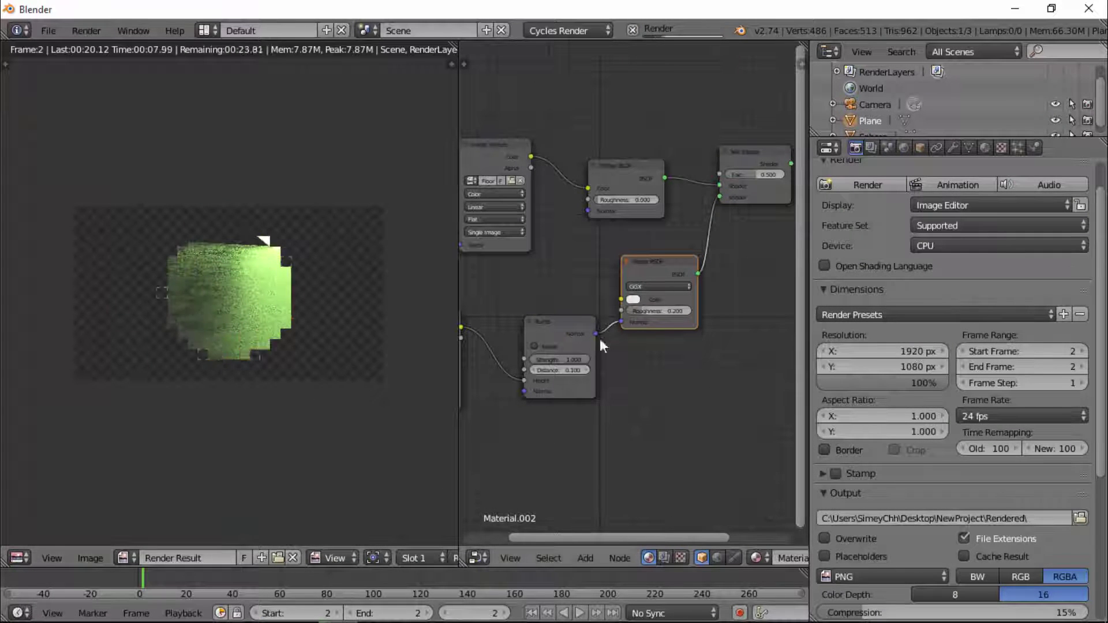
pyautogui.moveTo(578, 280); pyautogui.dragTo(684, 217, button='middle')
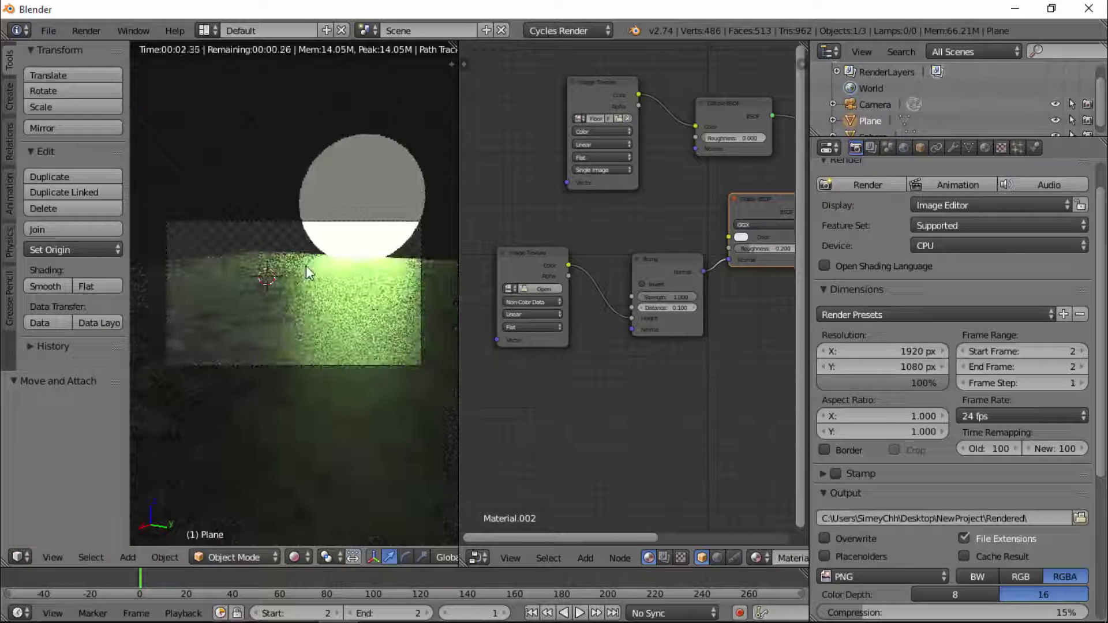
pyautogui.scroll(-2, 266, 339)
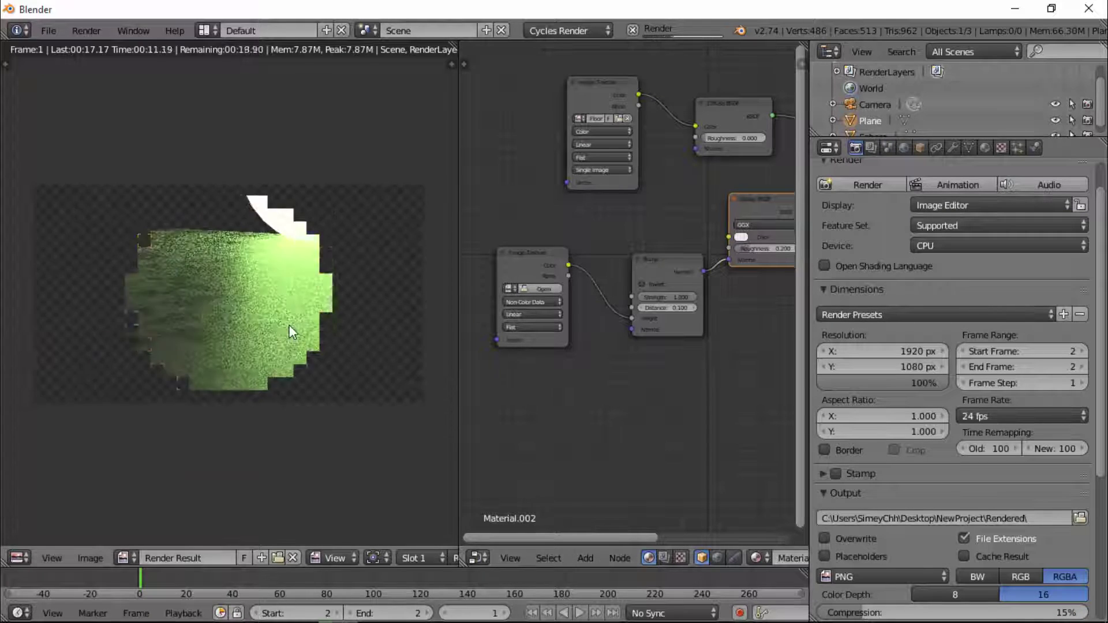
# Load the floor tile image into the bump texture and render to check the relief.
pyautogui.click(542, 289)
pyautogui.doubleClick(276, 154)
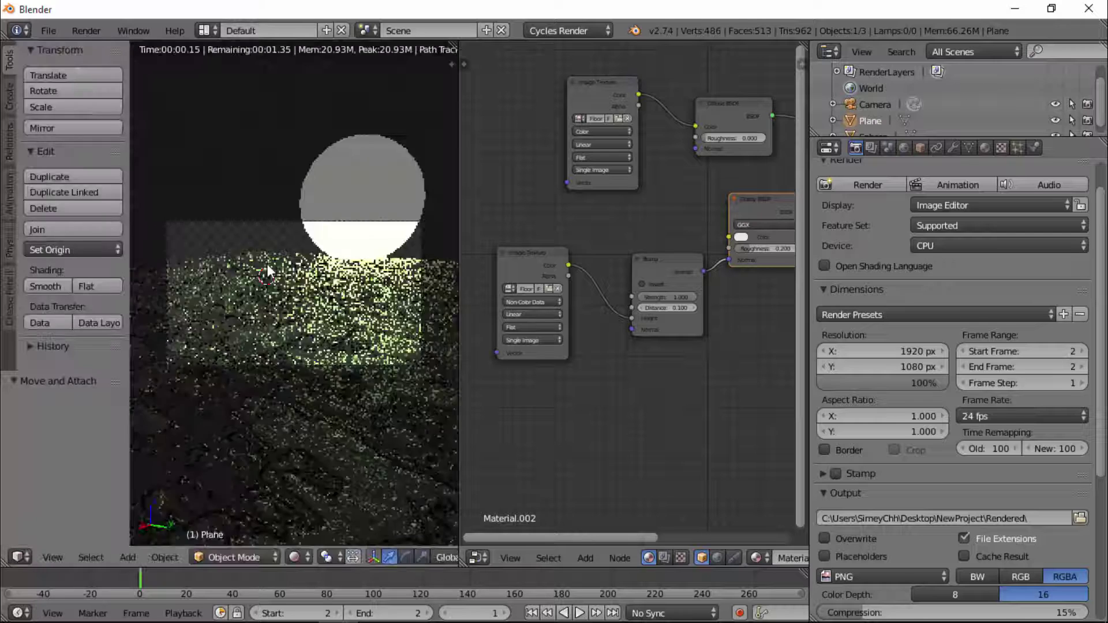
pyautogui.click(958, 185)
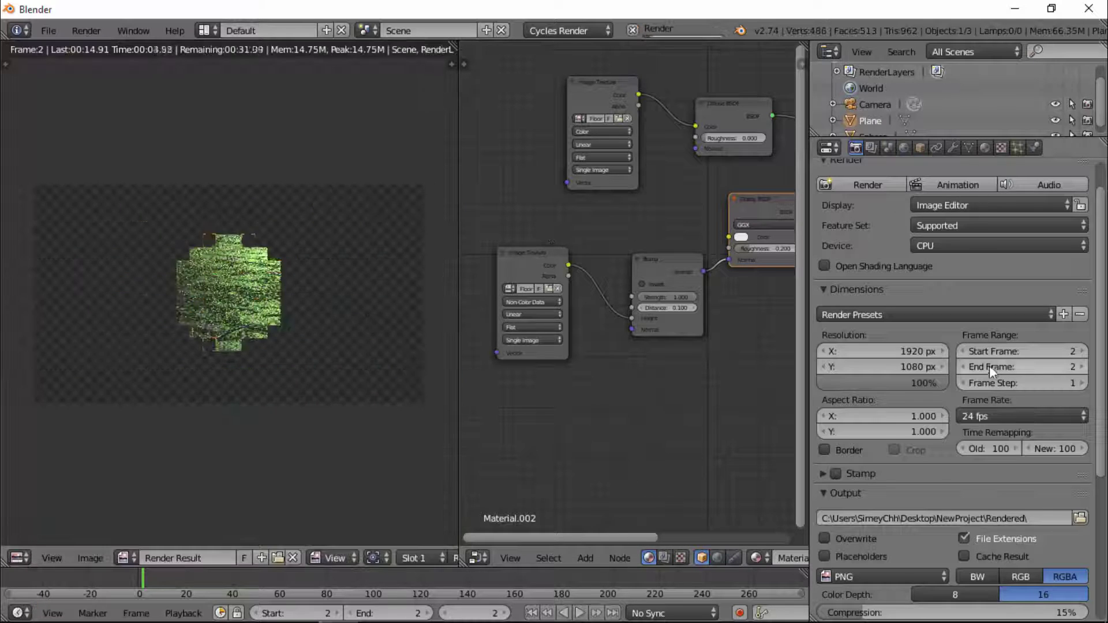
pyautogui.scroll(2, 959, 323)
pyautogui.click(942, 282)
pyautogui.moveTo(683, 379); pyautogui.dragTo(643, 400, button='middle')
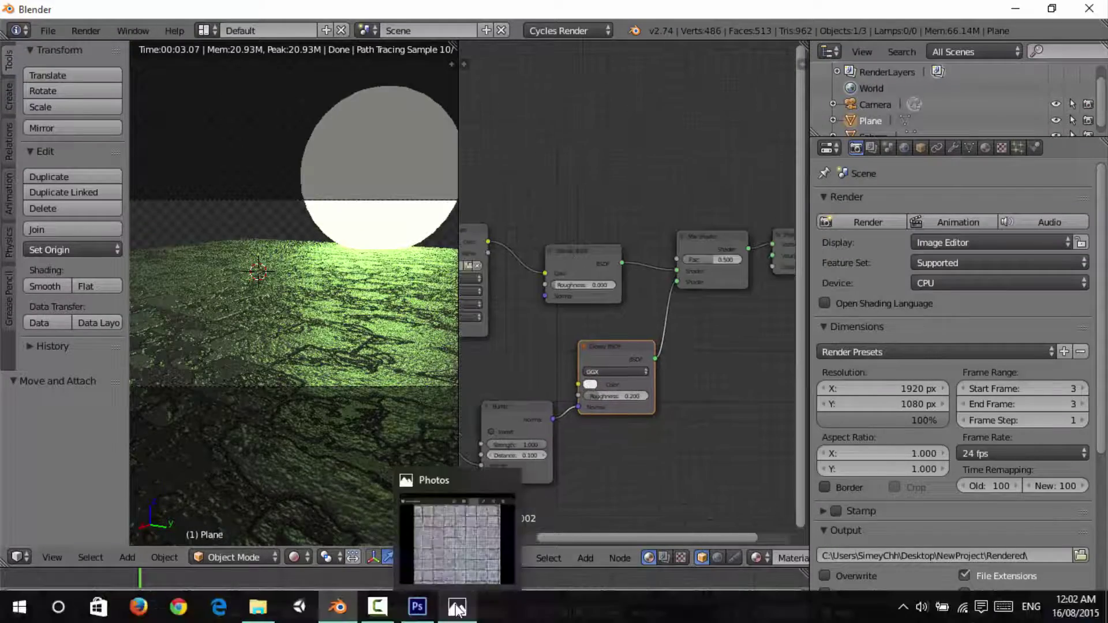
# Raise the floor mask's contrast with the Levels input sliders in Photoshop.
pyautogui.moveTo(417, 607)
pyautogui.click(434, 522)
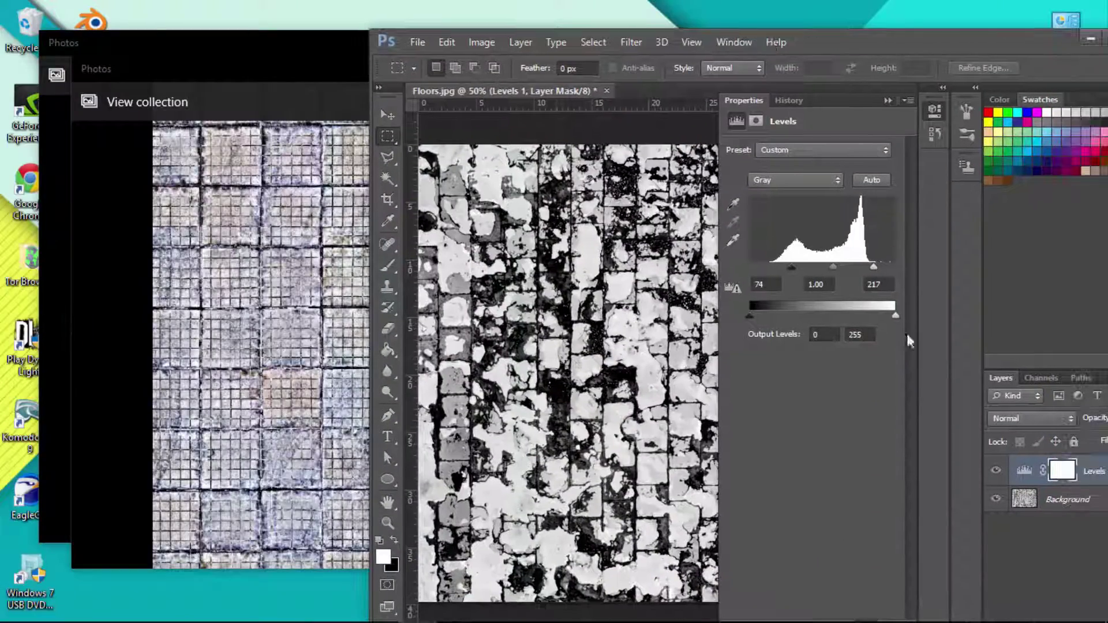
pyautogui.moveTo(874, 267); pyautogui.dragTo(864, 266)
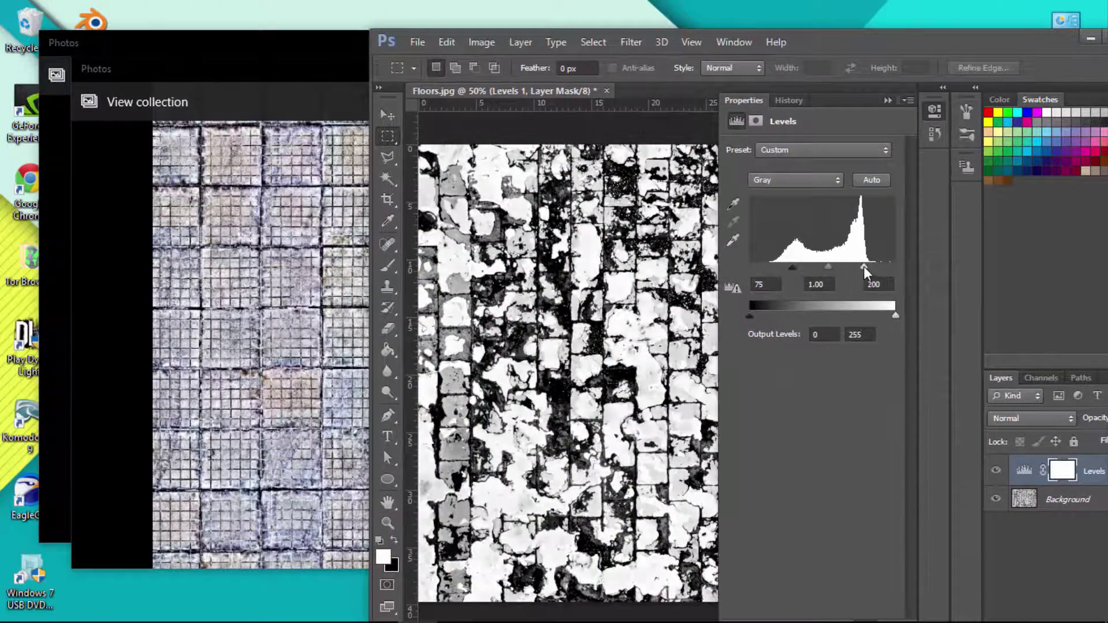
pyautogui.moveTo(793, 267); pyautogui.dragTo(802, 266)
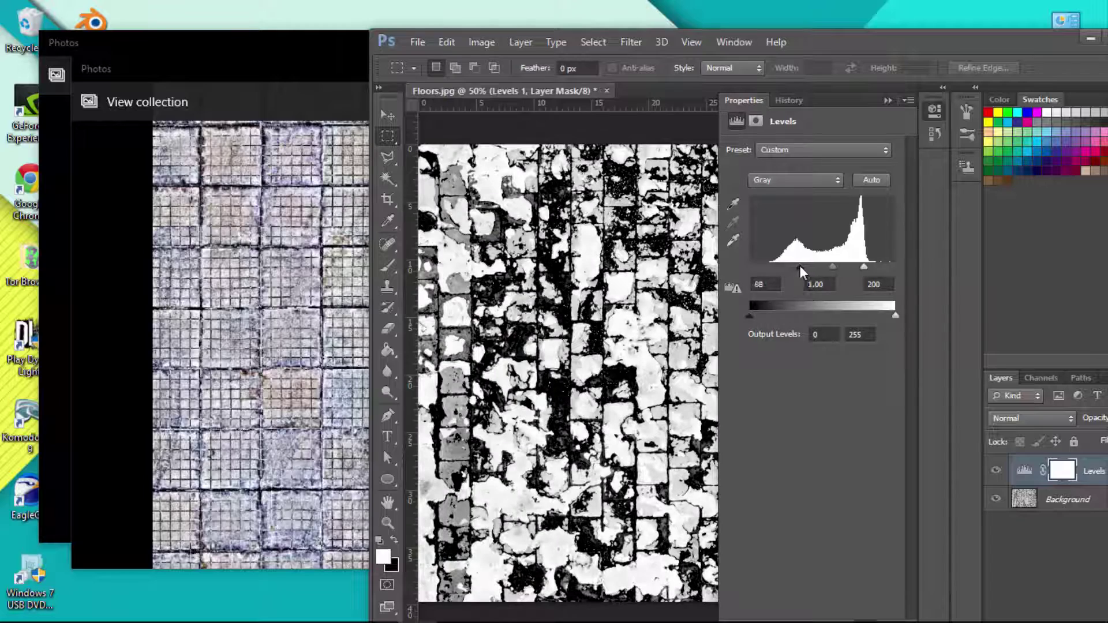
pyautogui.click(764, 284)
pyautogui.click(417, 42)
pyautogui.click(470, 237)
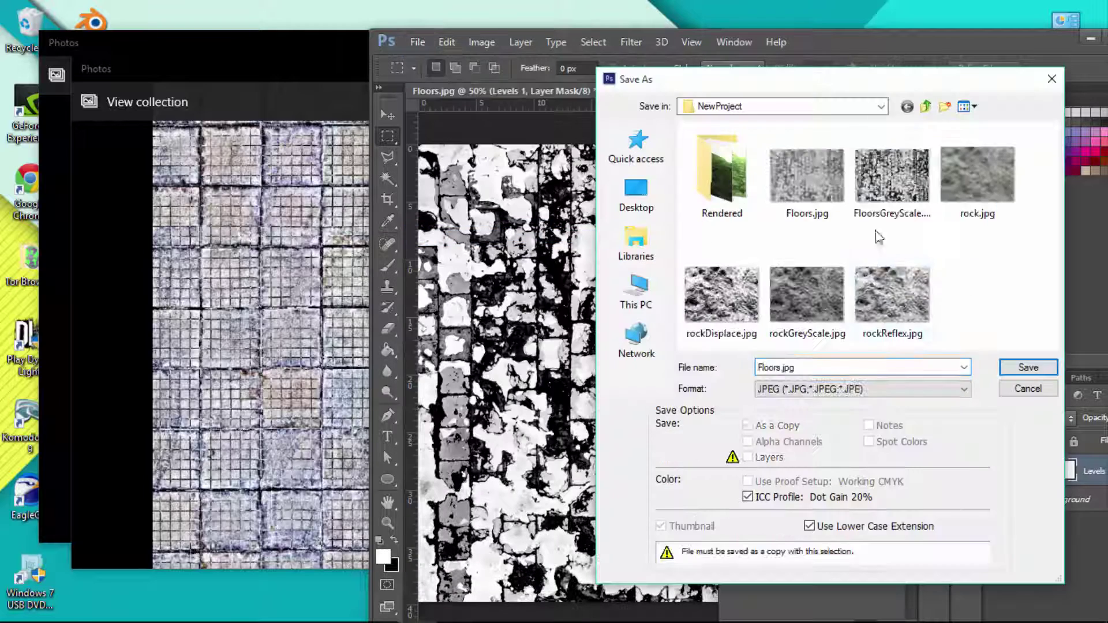
pyautogui.press('Return')
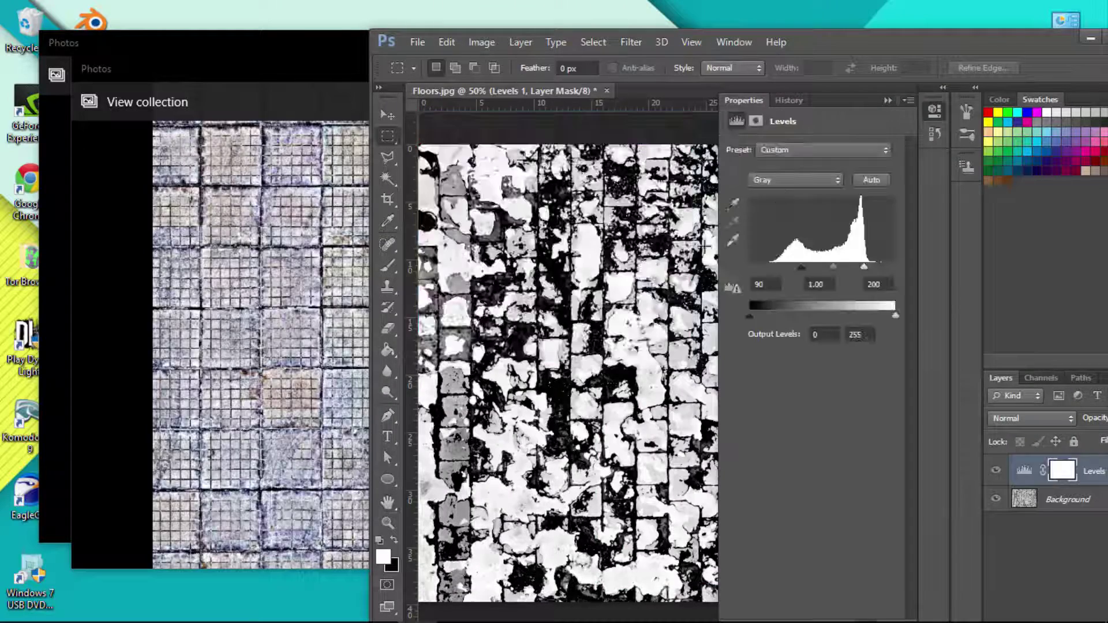
# In Blender, add an Image Texture with the floor image, linked to the Mix Shader factor.
pyautogui.click(1091, 38)
pyautogui.hotkey('shift', 'a')
pyautogui.click(681, 203)
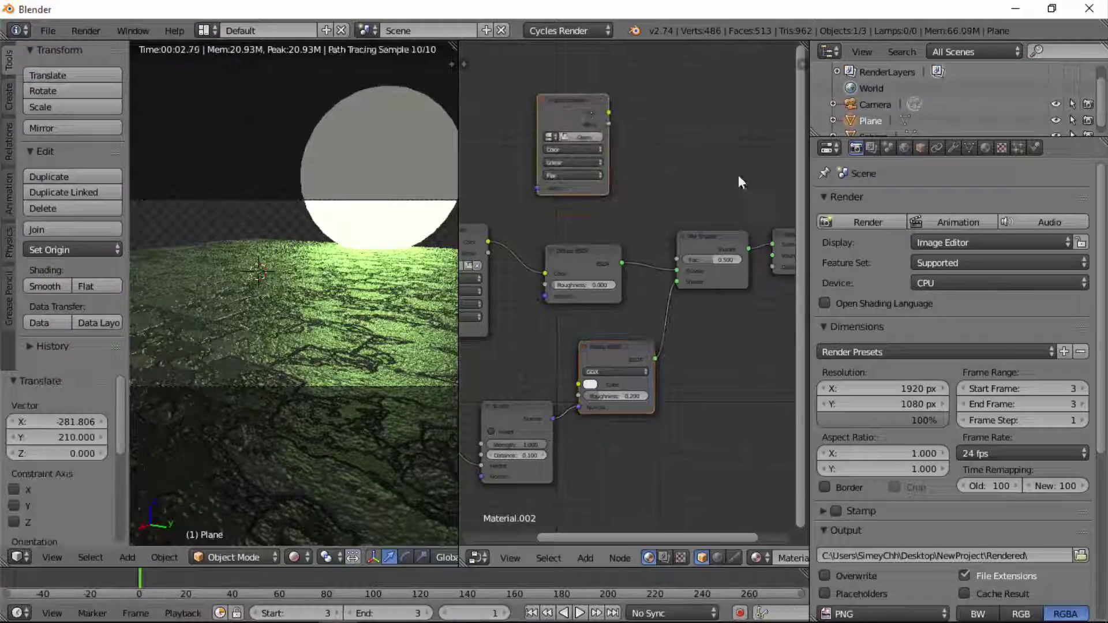
pyautogui.click(606, 138)
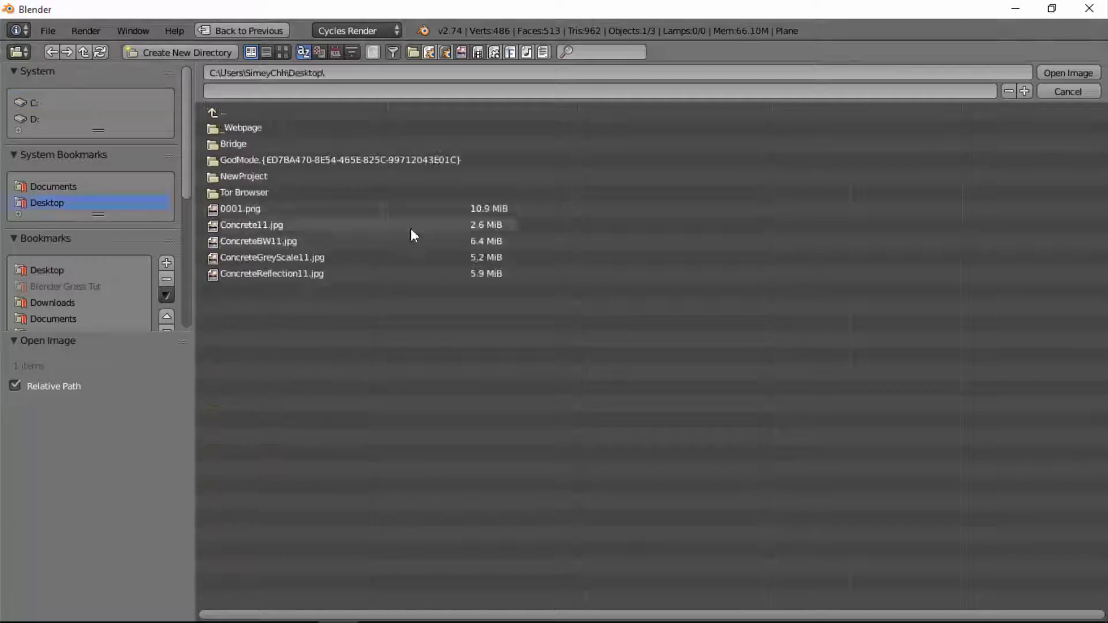
pyautogui.doubleClick(279, 177)
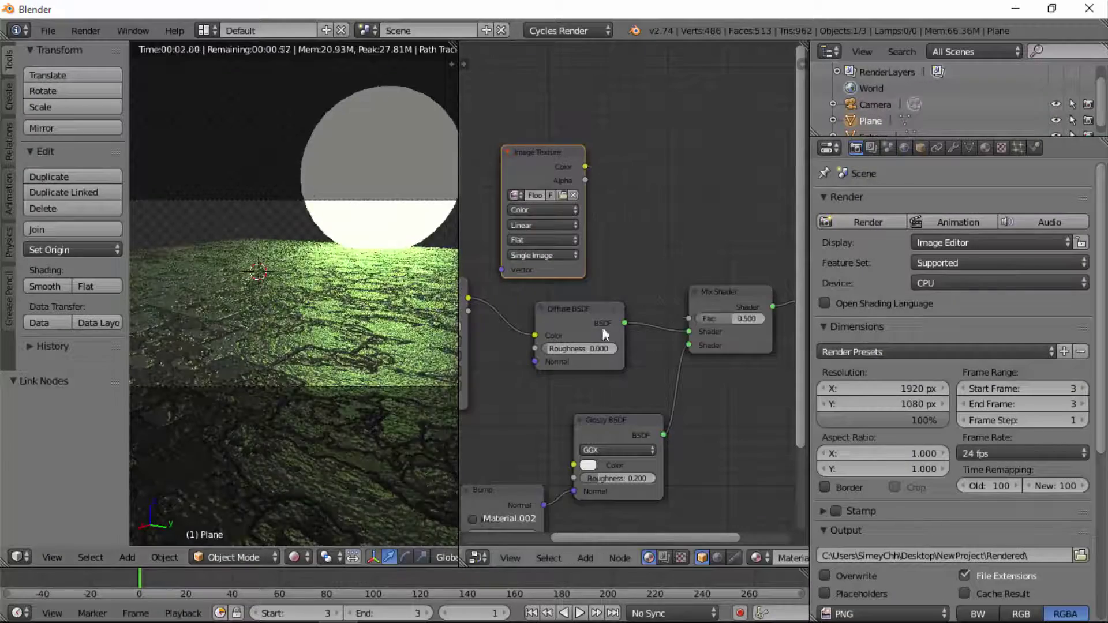
pyautogui.moveTo(686, 317); pyautogui.dragTo(689, 319)
# Switch the texture node to FloorsReflection.jpg and reconnect its colour to the Mix factor.
pyautogui.hotkey('alt', 'Tab')
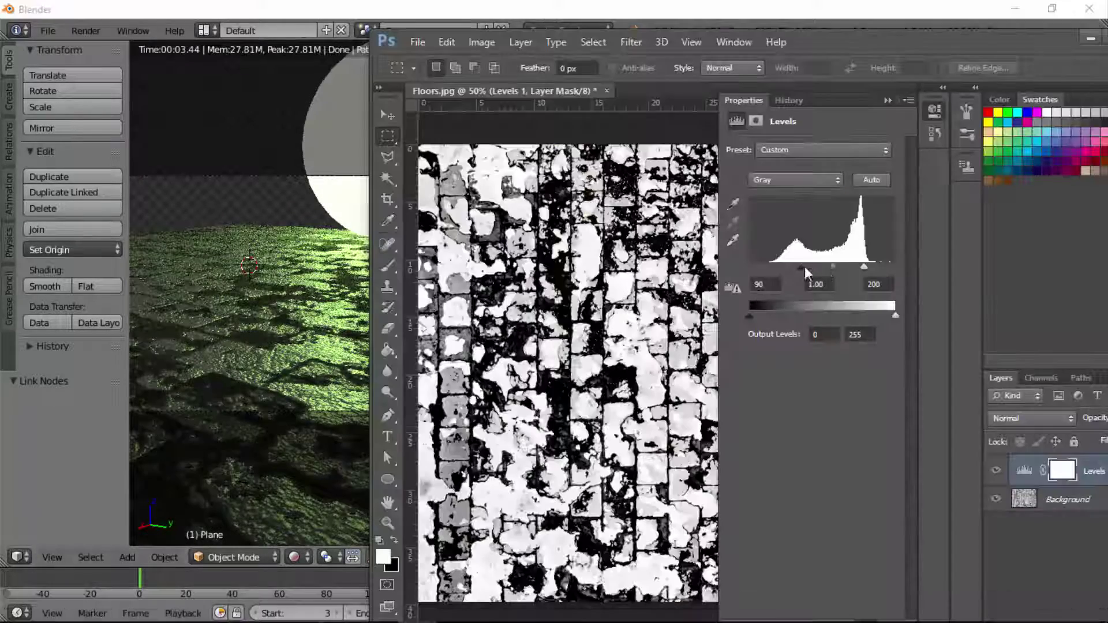
pyautogui.click(418, 41)
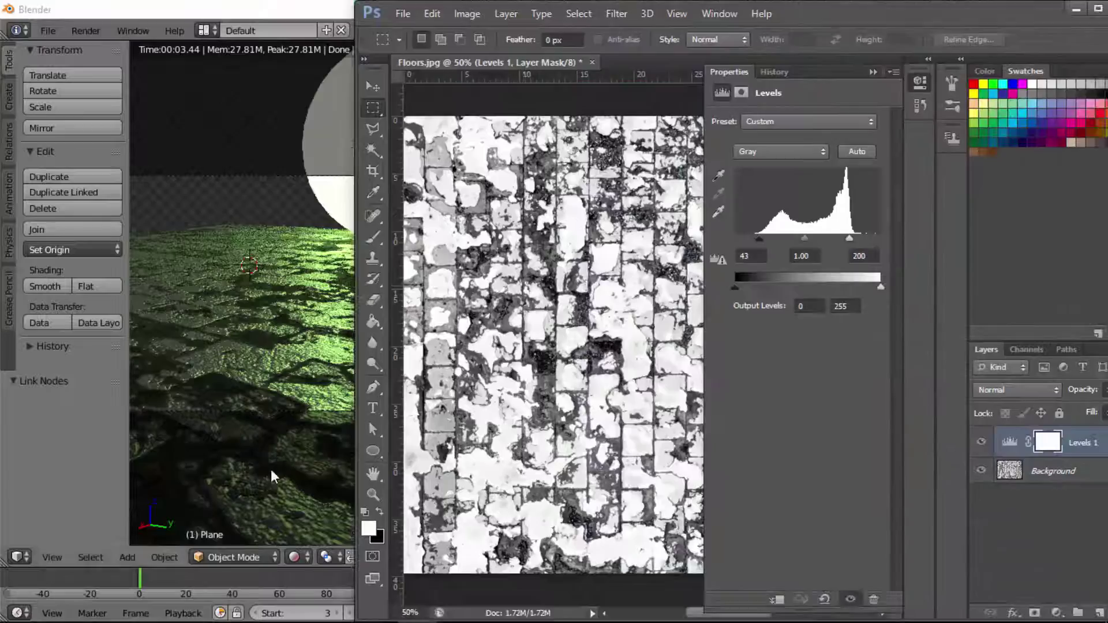
pyautogui.hotkey('alt', 'Tab')
pyautogui.click(516, 195)
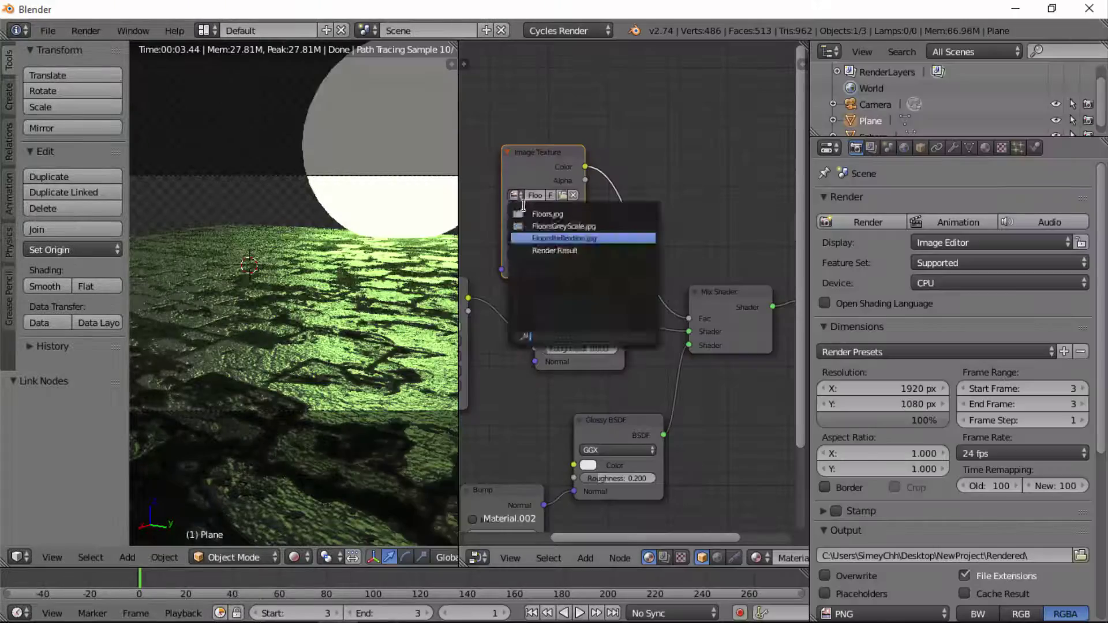
pyautogui.click(569, 237)
pyautogui.moveTo(689, 319); pyautogui.dragTo(673, 288)
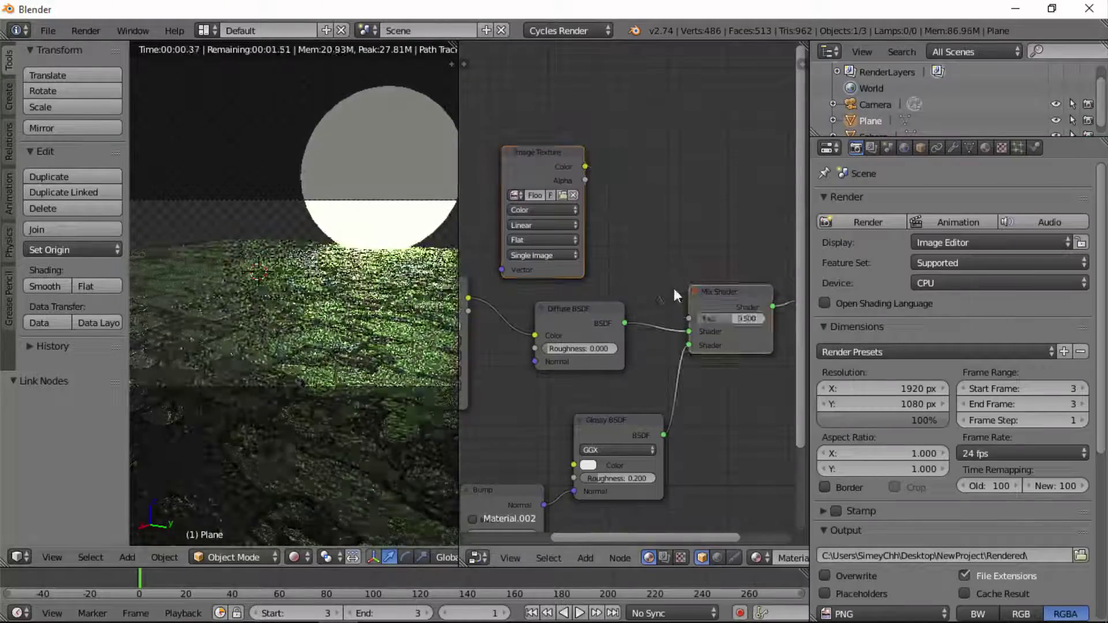
pyautogui.moveTo(585, 167); pyautogui.dragTo(691, 320)
# Lower the mask's black point and save it as JPEG FloorsReflection.jpg, replacing the old file.
pyautogui.click(418, 607)
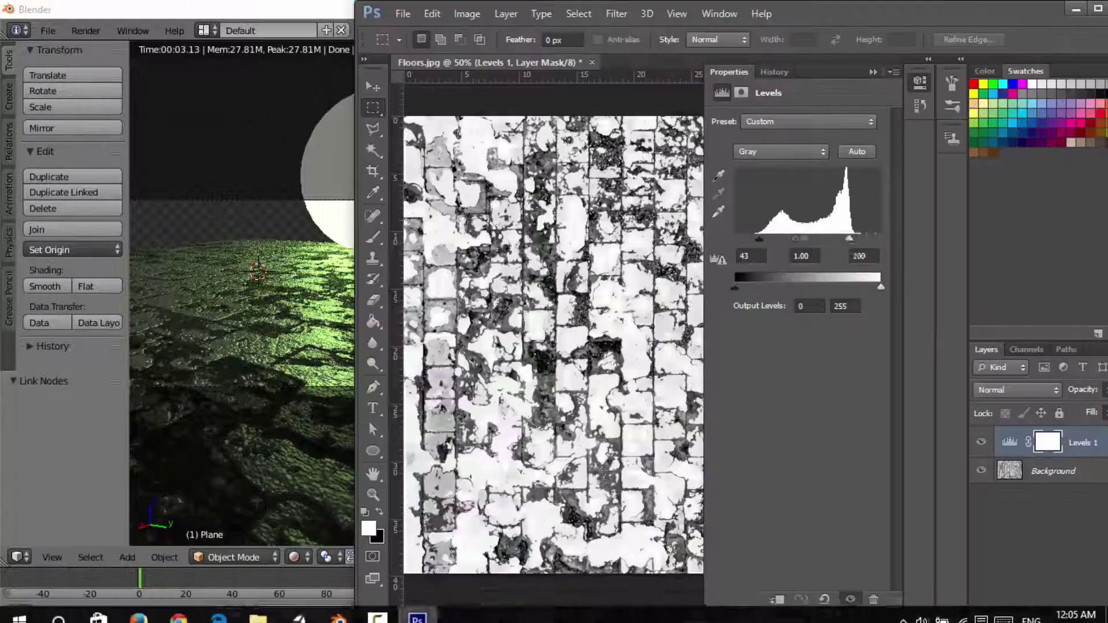
pyautogui.moveTo(877, 238); pyautogui.dragTo(805, 238)
pyautogui.hotkey('ctrl', 'shift', 's')
pyautogui.click(884, 389)
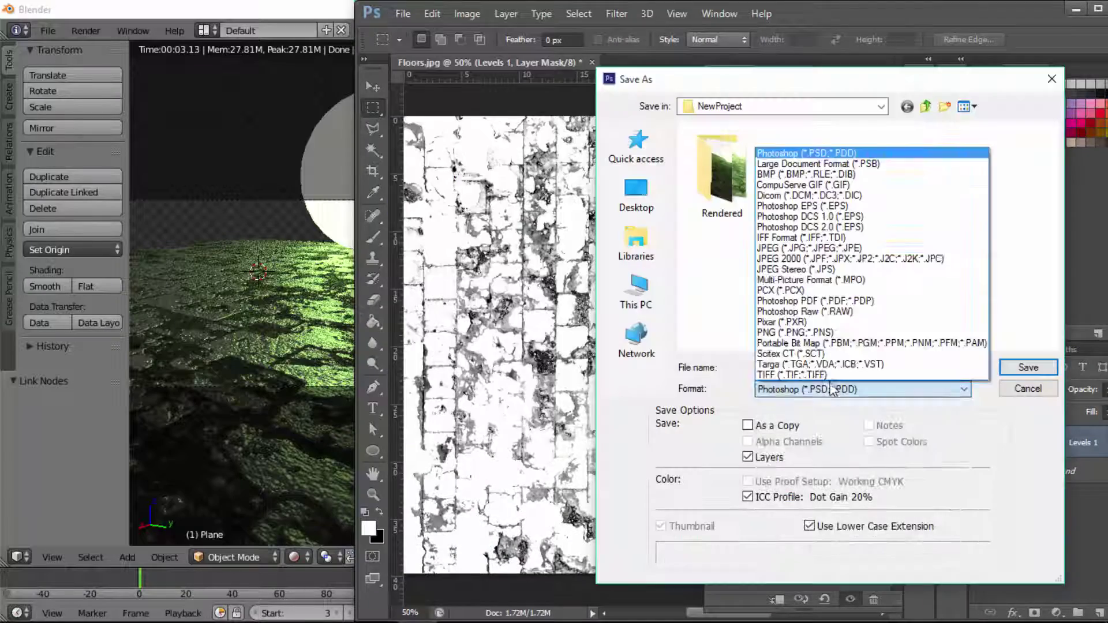
pyautogui.click(841, 245)
pyautogui.click(967, 179)
pyautogui.click(1025, 366)
pyautogui.click(542, 238)
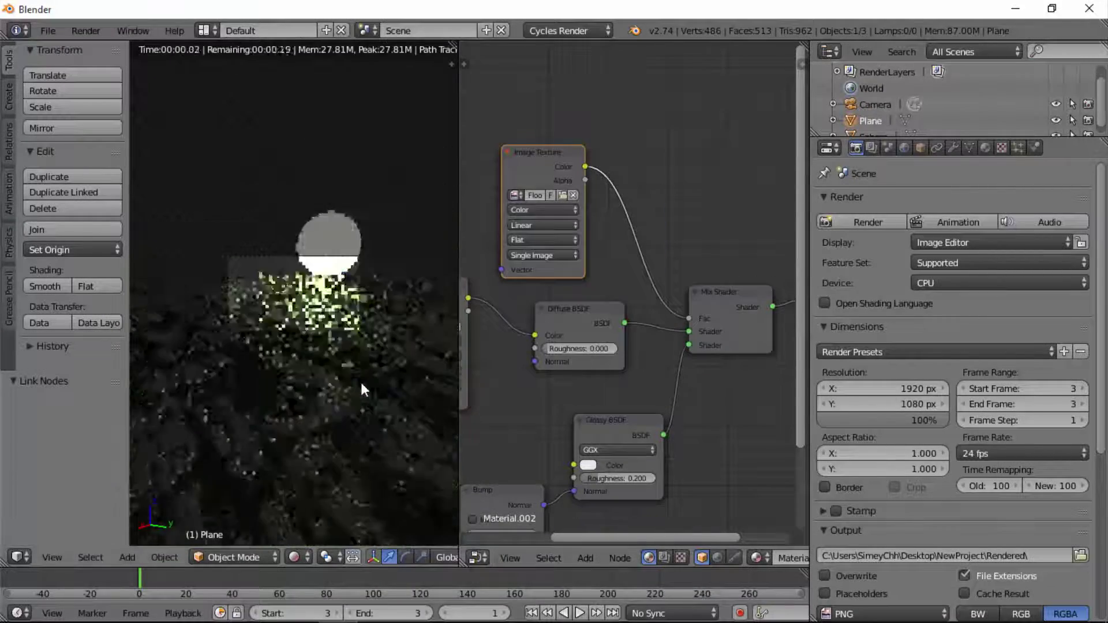
# Render frame 3 with F12 and inspect the glossy, cracked floor result.
pyautogui.scroll(2, 361, 382)
pyautogui.scroll(-2, 379, 382)
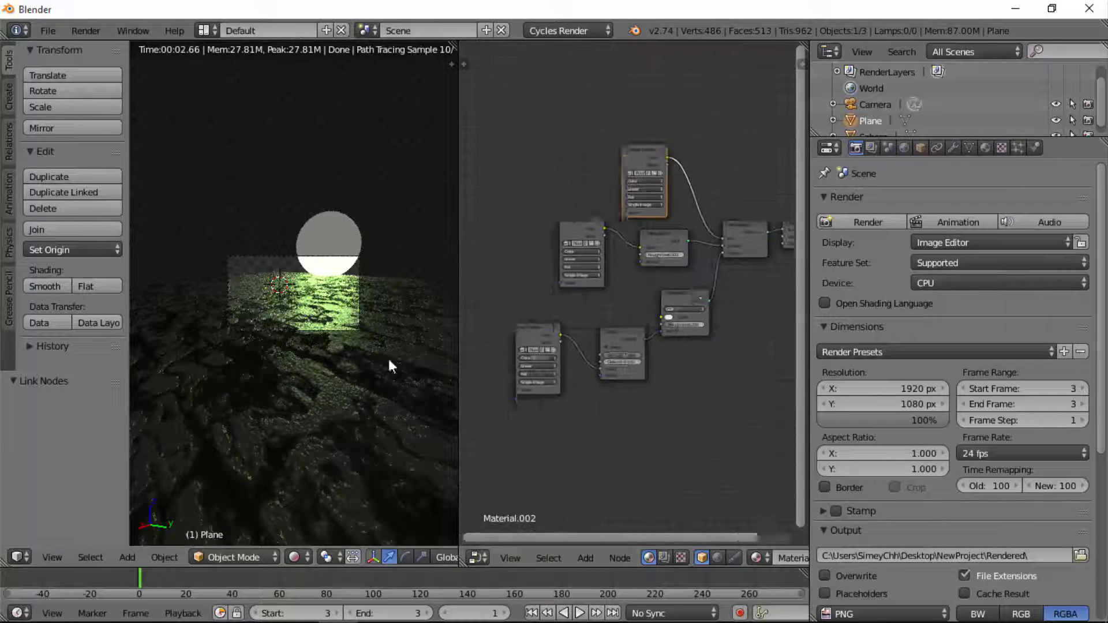
pyautogui.press('F12')
pyautogui.scroll(-1, 373, 382)
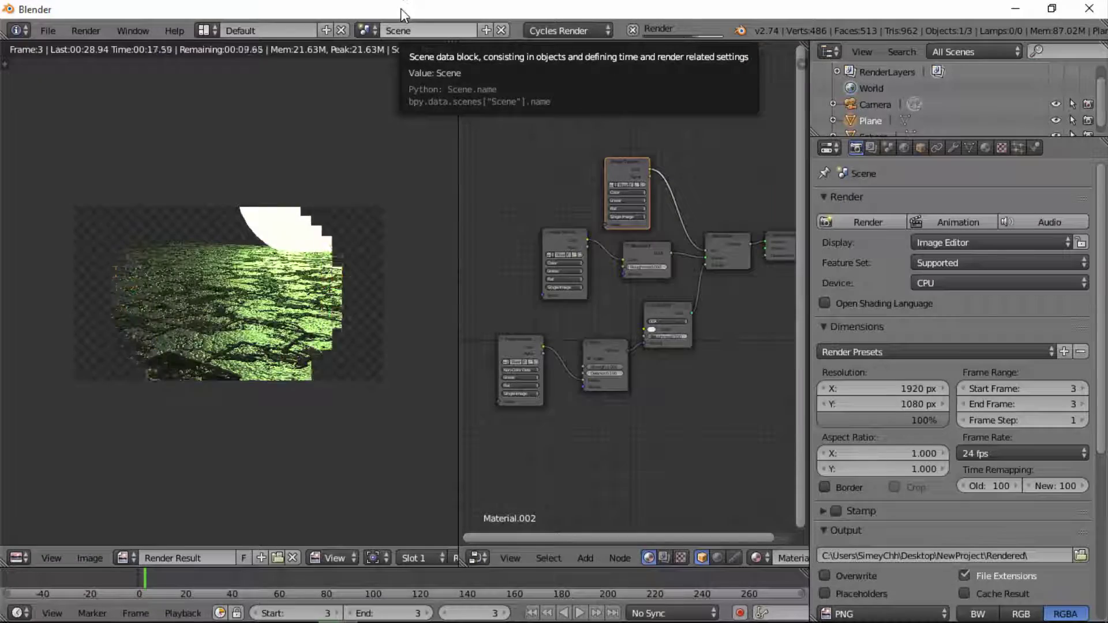
pyautogui.scroll(-1, 279, 303)
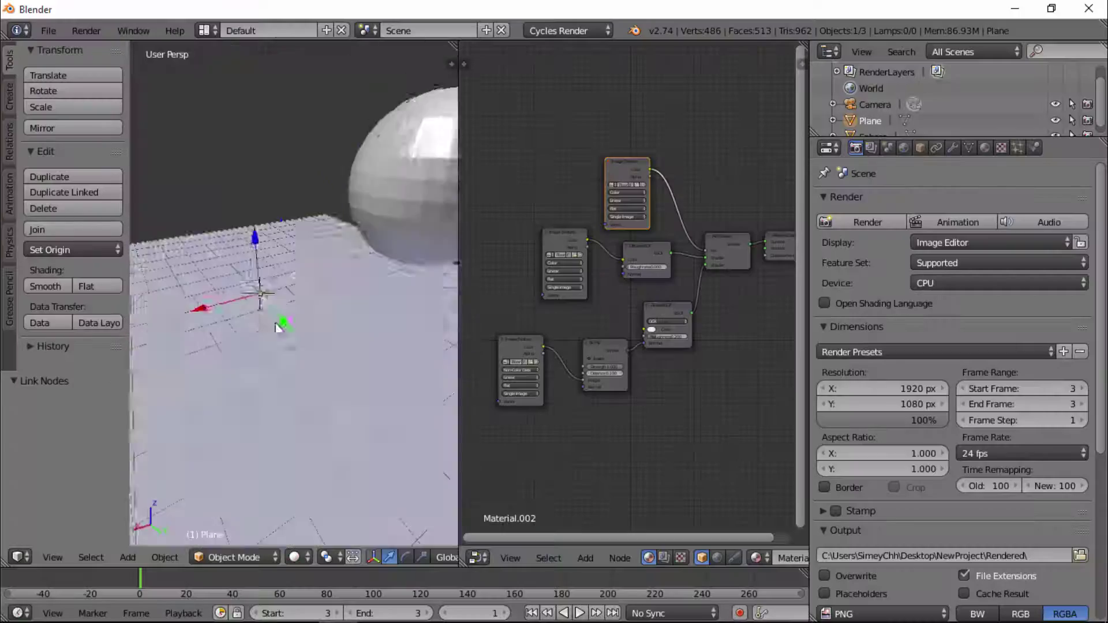
# Add a new sphere, frame it, enter Edit Mode and give it a Subdivision Surface modifier.
pyautogui.press('KP_0')
pyautogui.press('g')
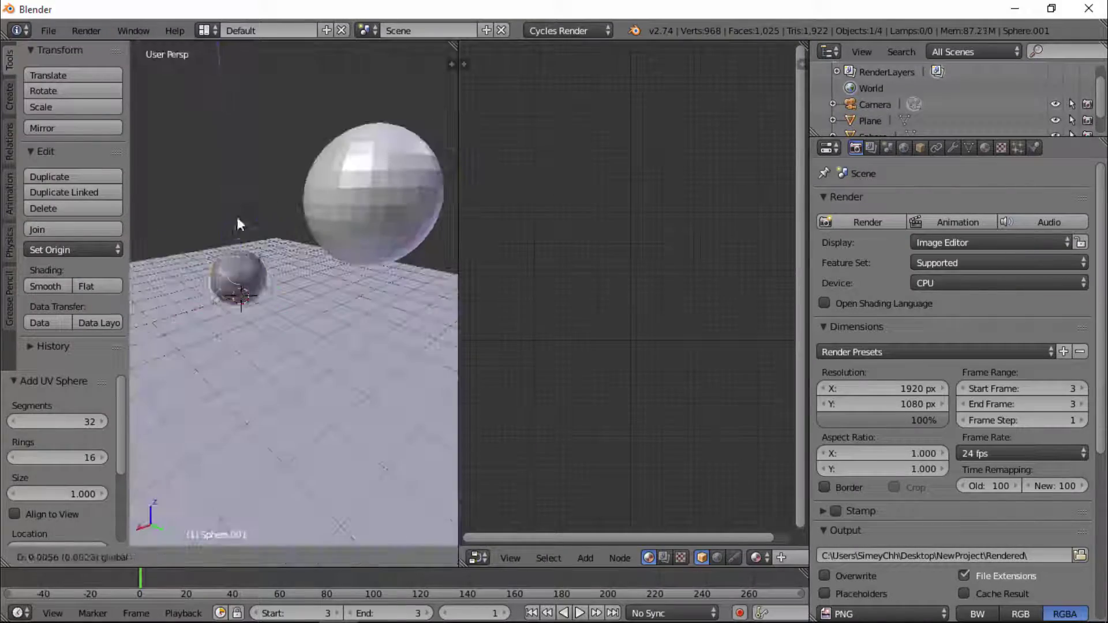
pyautogui.press('KP_Decimal')
pyautogui.press('Tab')
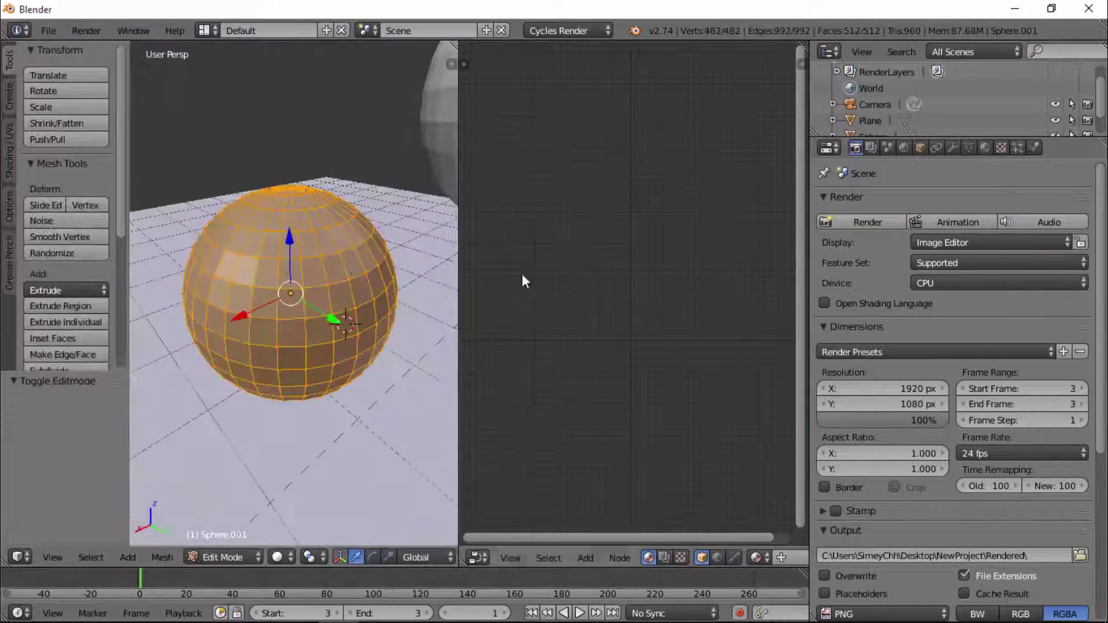
pyautogui.click(953, 147)
pyautogui.click(939, 203)
pyautogui.click(802, 464)
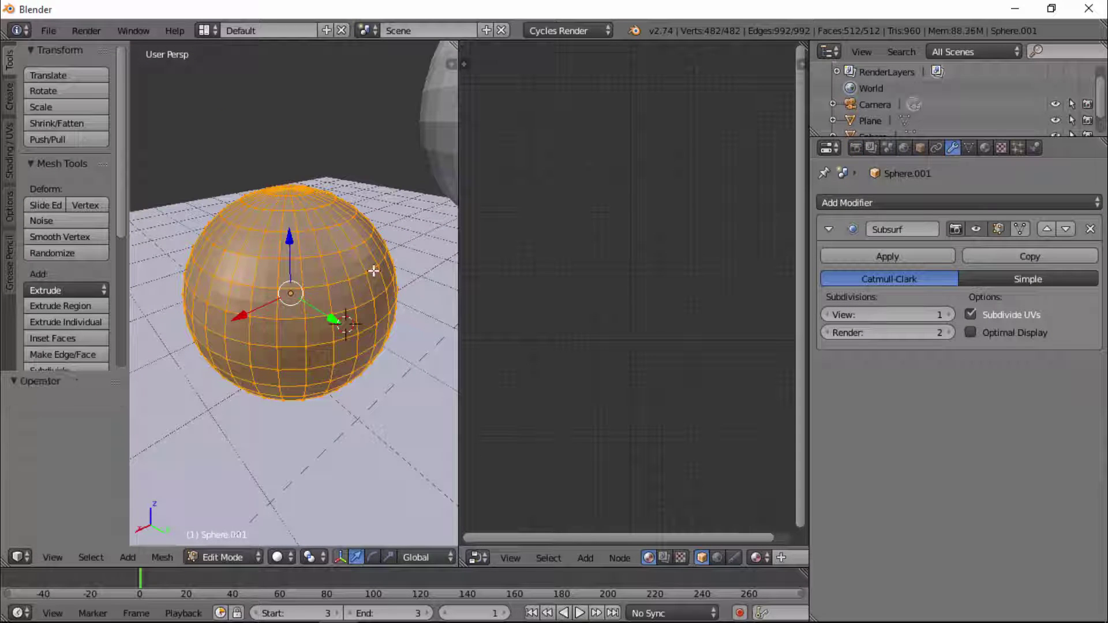
# Mark the sphere's top edge ring as a UV seam, then inspect the bottom pole.
pyautogui.moveTo(374, 270); pyautogui.dragTo(277, 228, button='middle')
pyautogui.press('a')
pyautogui.moveTo(323, 404); pyautogui.dragTo(291, 289, button='middle')
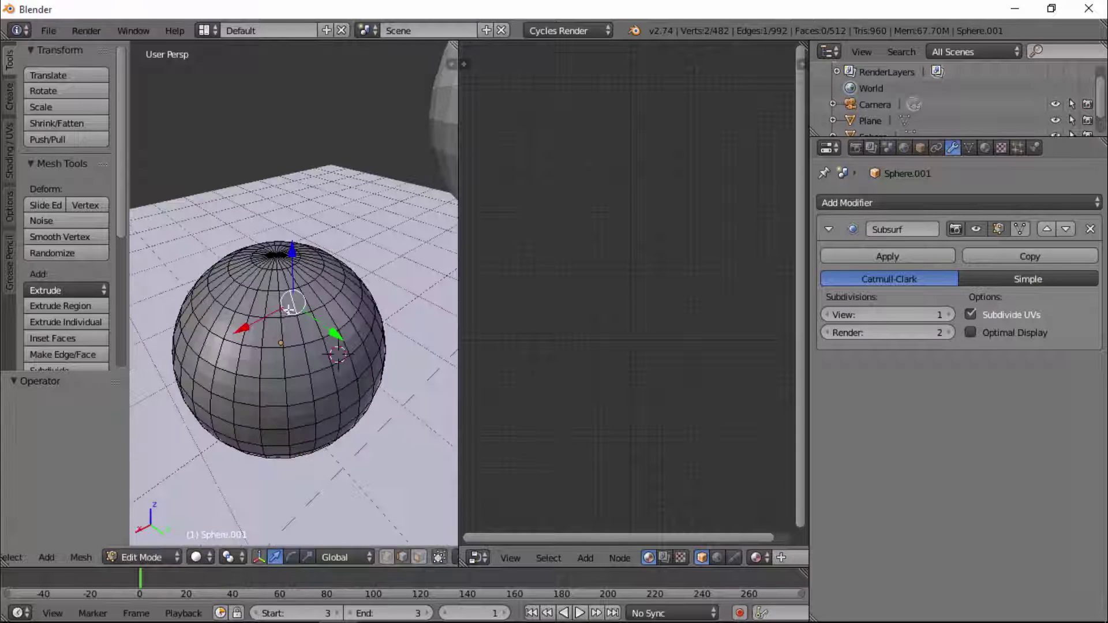
pyautogui.keyDown('alt'); pyautogui.click(291, 289); pyautogui.keyUp('alt')
pyautogui.hotkey('ctrl', 'e')
pyautogui.scroll(-3, 294, 304)
pyautogui.scroll(-2, 294, 304)
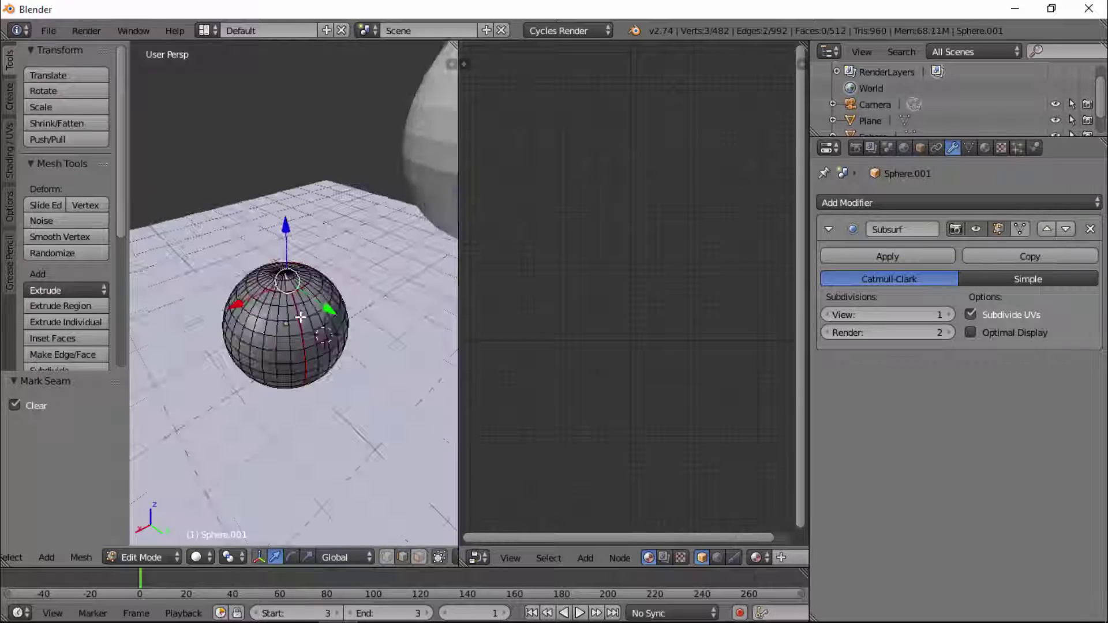
pyautogui.scroll(8, 230, 173)
pyautogui.scroll(3, 259, 185)
pyautogui.moveTo(299, 247); pyautogui.dragTo(347, 198, button='middle')
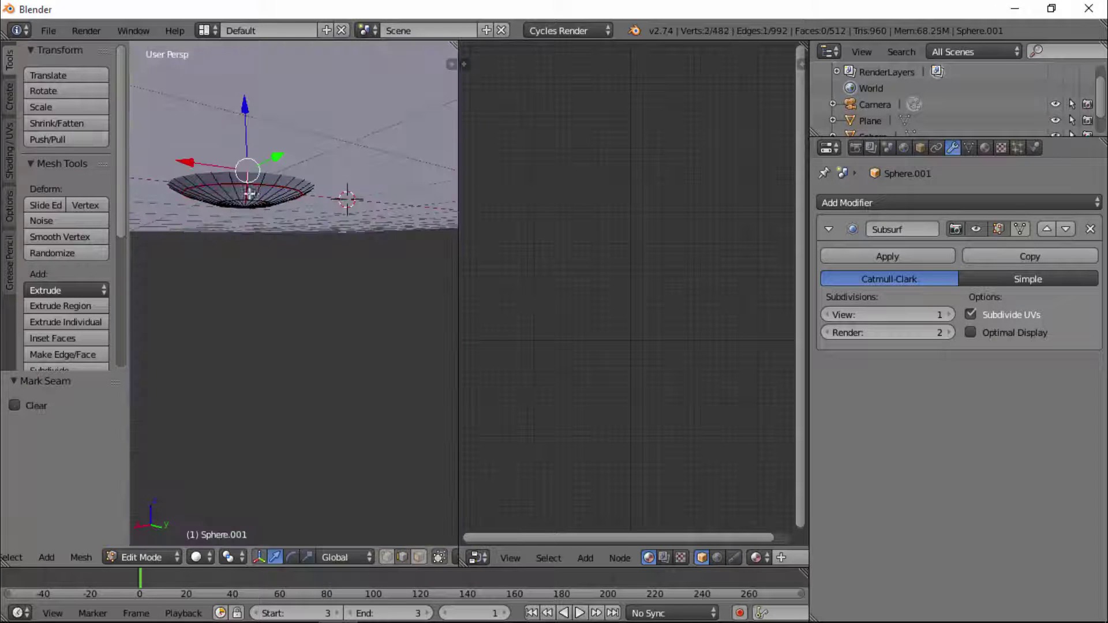
pyautogui.scroll(4, 347, 198)
pyautogui.scroll(3, 292, 226)
pyautogui.scroll(-8, 295, 253)
# Scale the sphere's UV layout to fit the image, pick a pole fan, and add Material.003.
pyautogui.press('a')
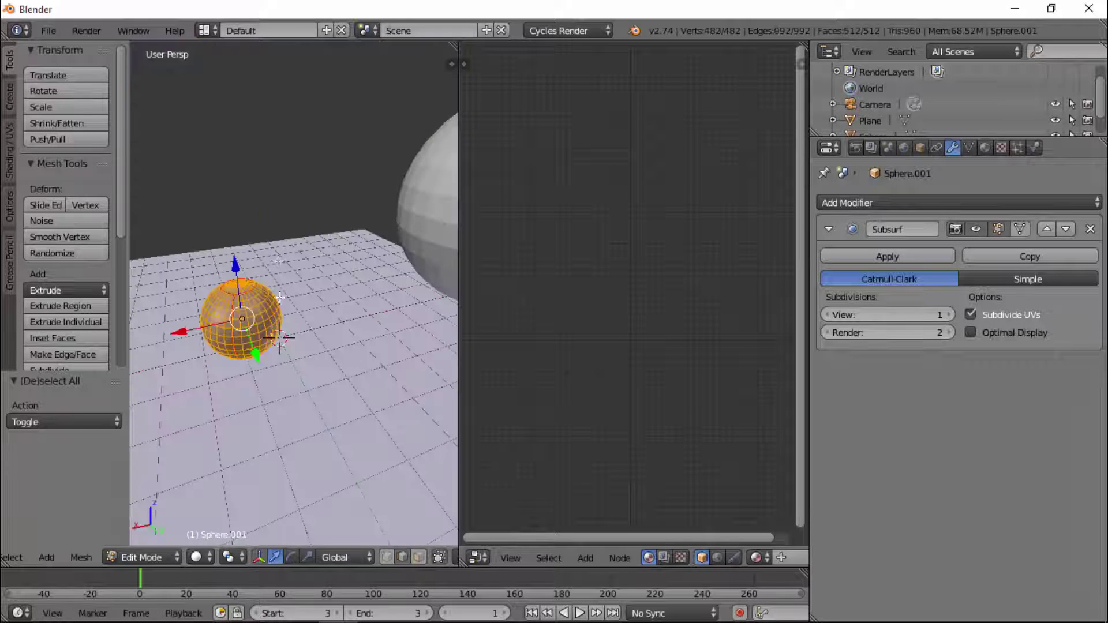
pyautogui.click(478, 557)
pyautogui.click(530, 355)
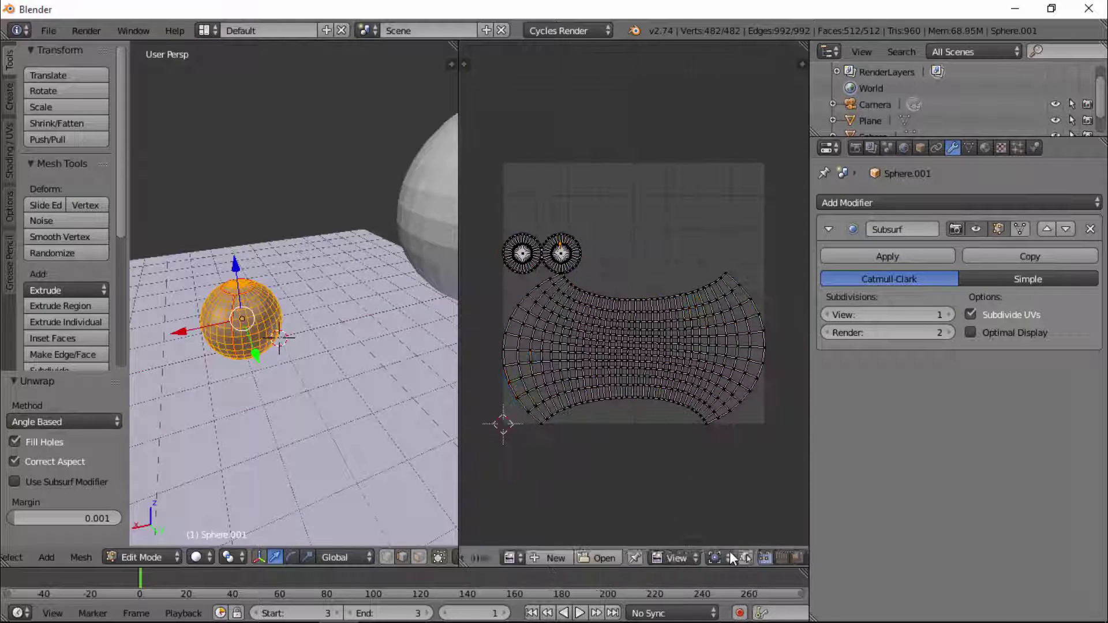
pyautogui.press('a')
pyautogui.press('a')
pyautogui.press('s')
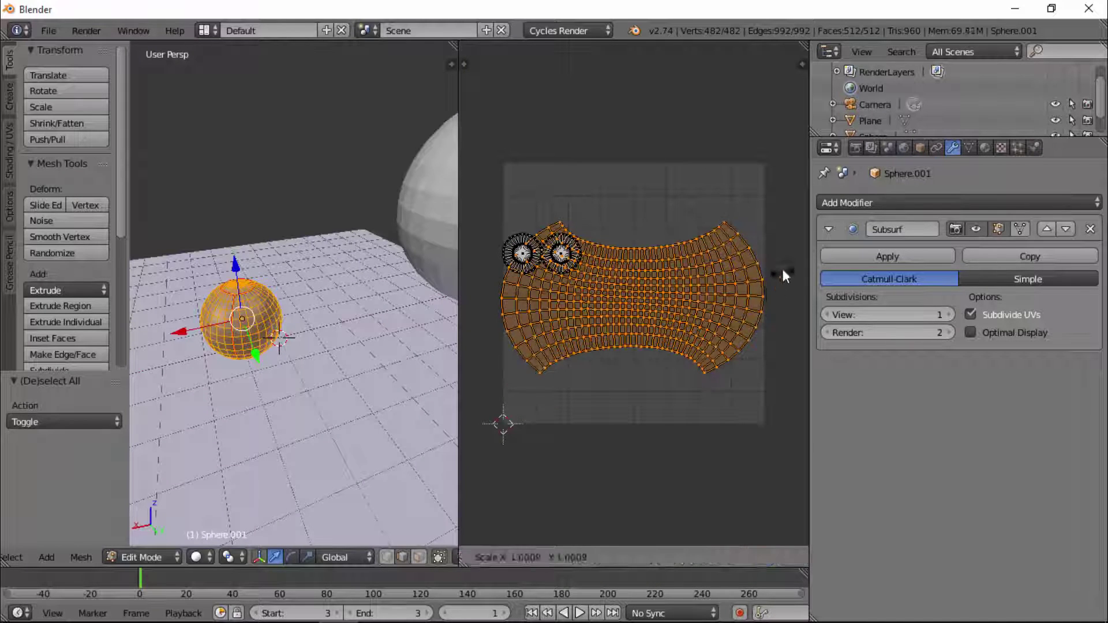
pyautogui.click(675, 259)
pyautogui.rightClick(570, 254)
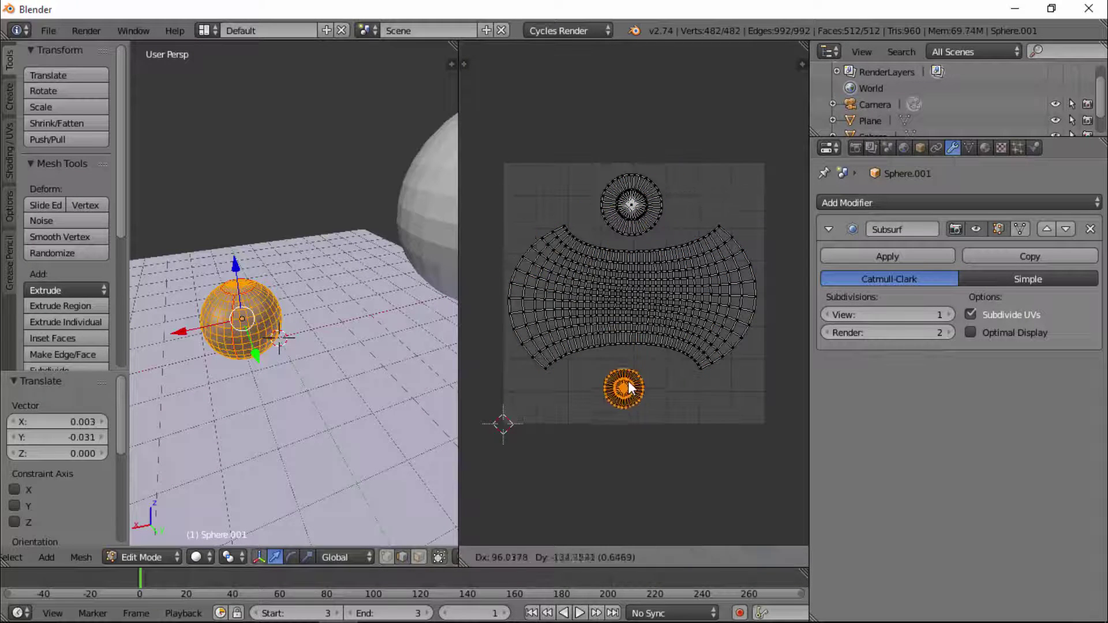
pyautogui.click(986, 147)
pyautogui.click(881, 276)
# Add an Image Texture node loading rock.jpg, linked into the Diffuse colour.
pyautogui.click(478, 558)
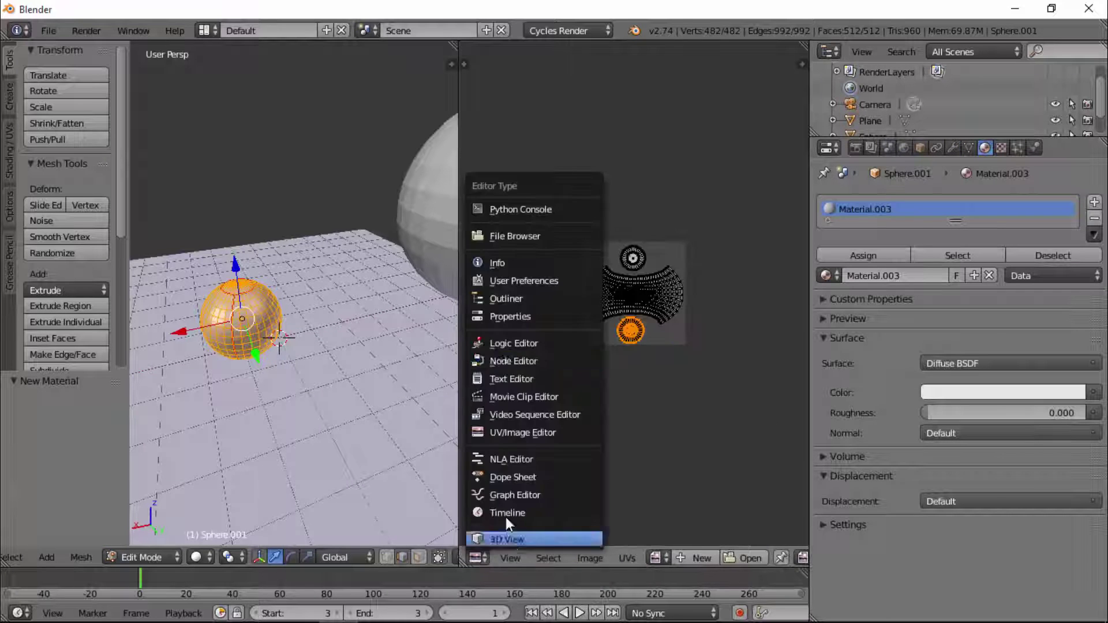
pyautogui.click(615, 336)
pyautogui.click(624, 419)
pyautogui.click(537, 254)
pyautogui.moveTo(575, 271); pyautogui.dragTo(680, 287)
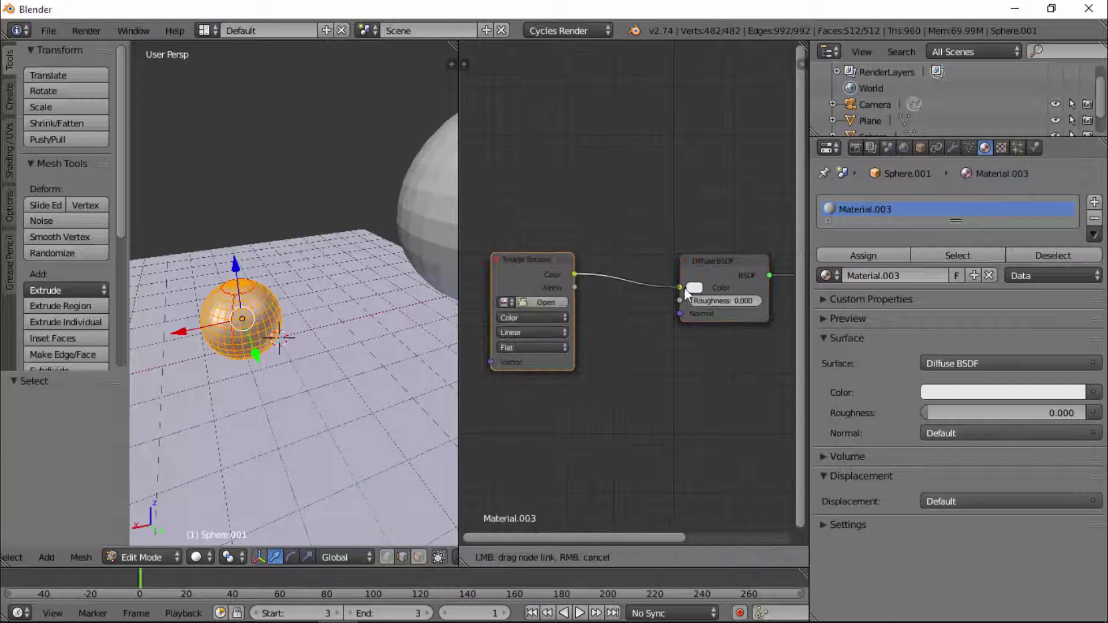
pyautogui.click(537, 312)
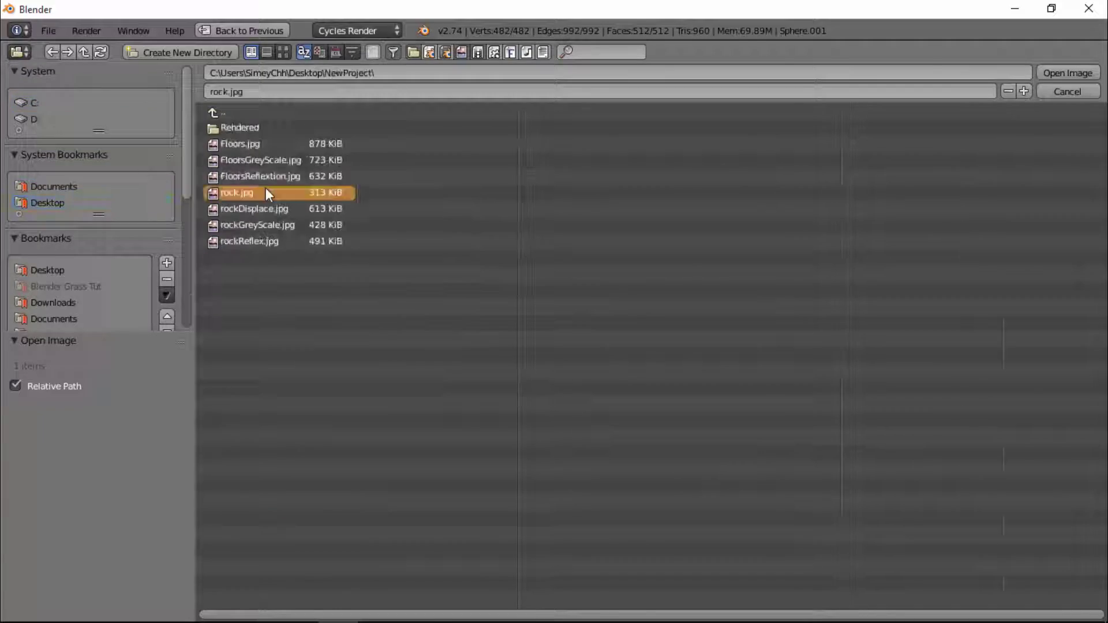
pyautogui.doubleClick(266, 192)
# Preview the scene through the camera in rendered shading.
pyautogui.hotkey('shift', 'z')
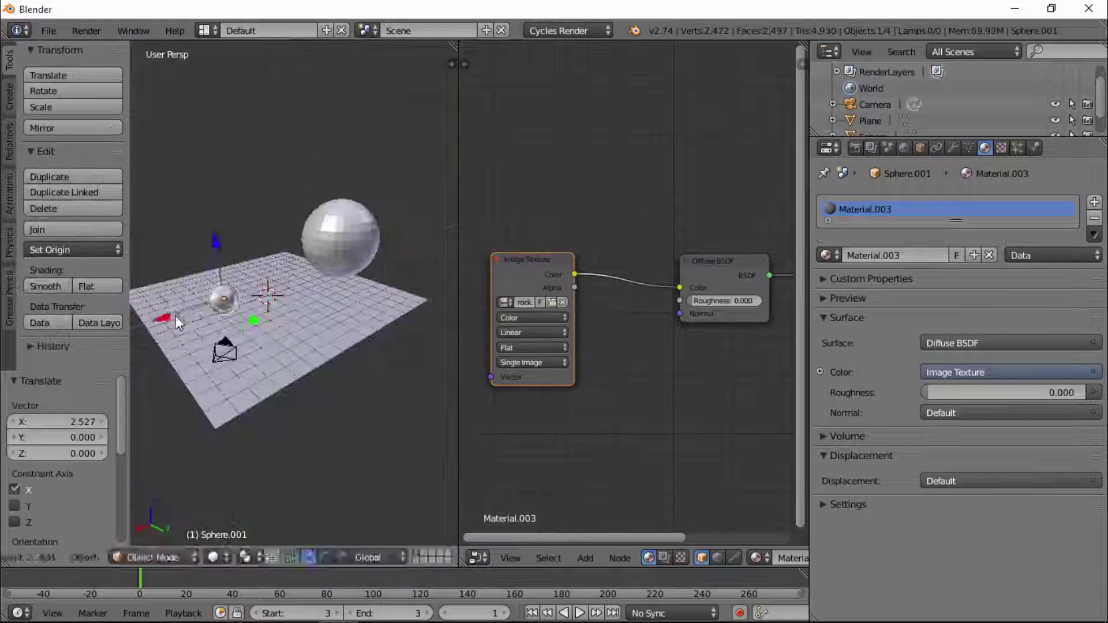
pyautogui.press('KP_0')
pyautogui.hotkey('shift', 'z')
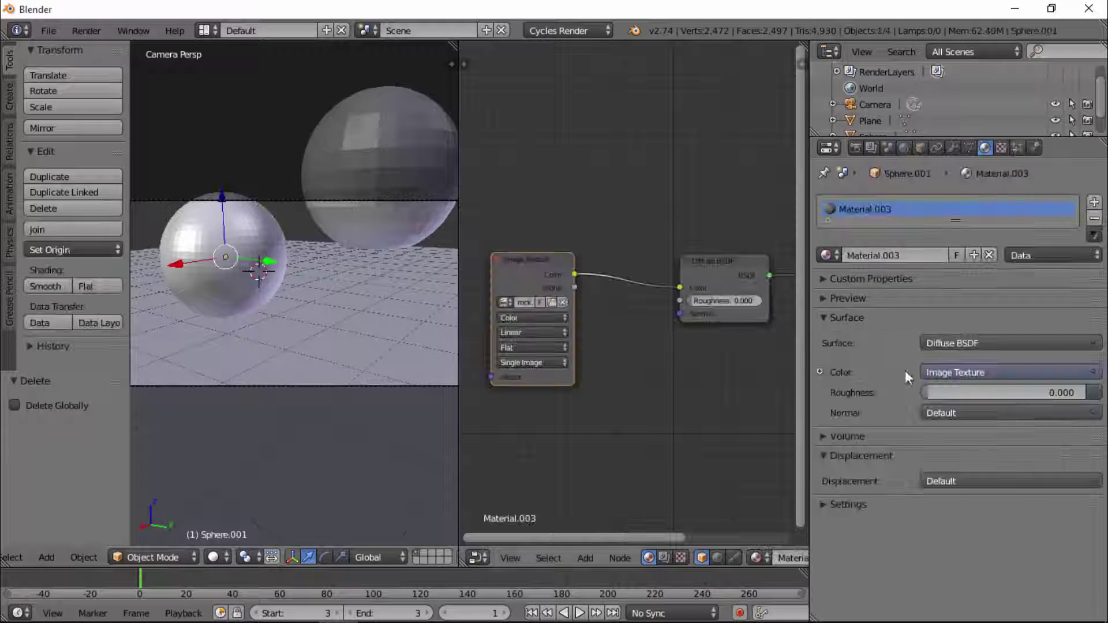
# Set the Displace modifier strength to 0.005 and raise the sphere's subdivision level.
pyautogui.click(968, 148)
pyautogui.moveTo(624, 358); pyautogui.dragTo(592, 316, button='middle')
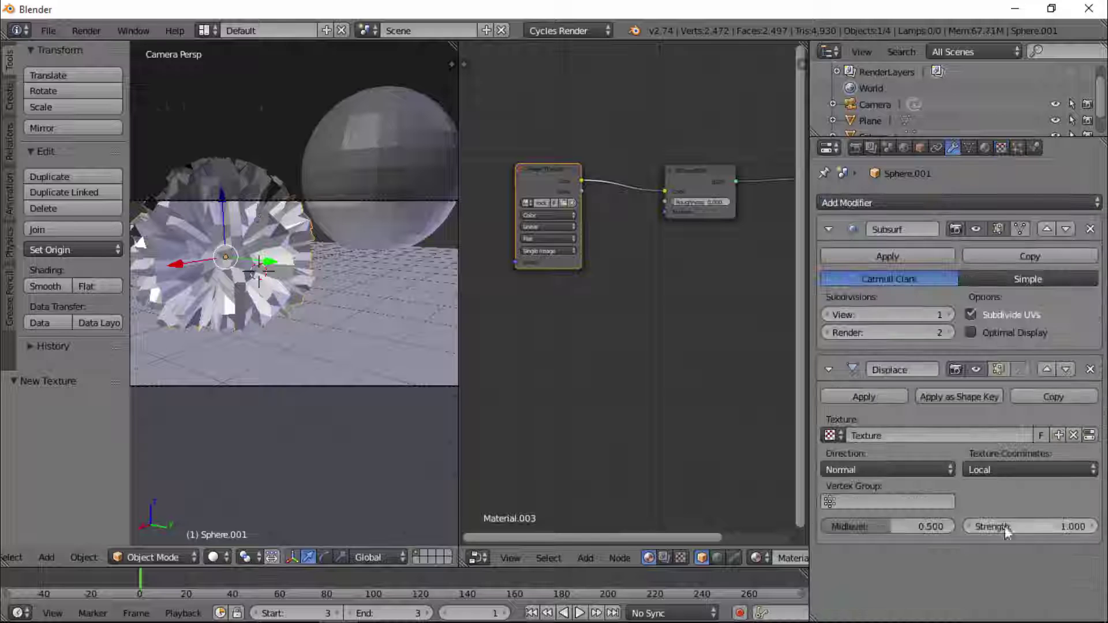
pyautogui.moveTo(1006, 525); pyautogui.dragTo(1041, 525)
pyautogui.write('0.005')
pyautogui.press('Return')
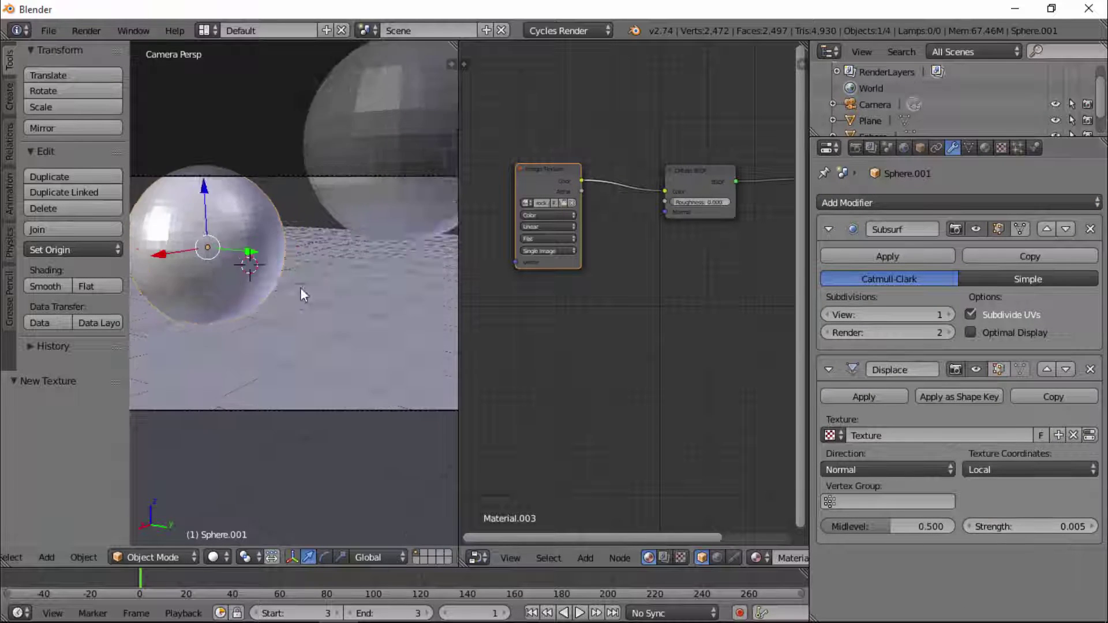
pyautogui.scroll(3, 302, 292)
pyautogui.hotkey('ctrl', '2')
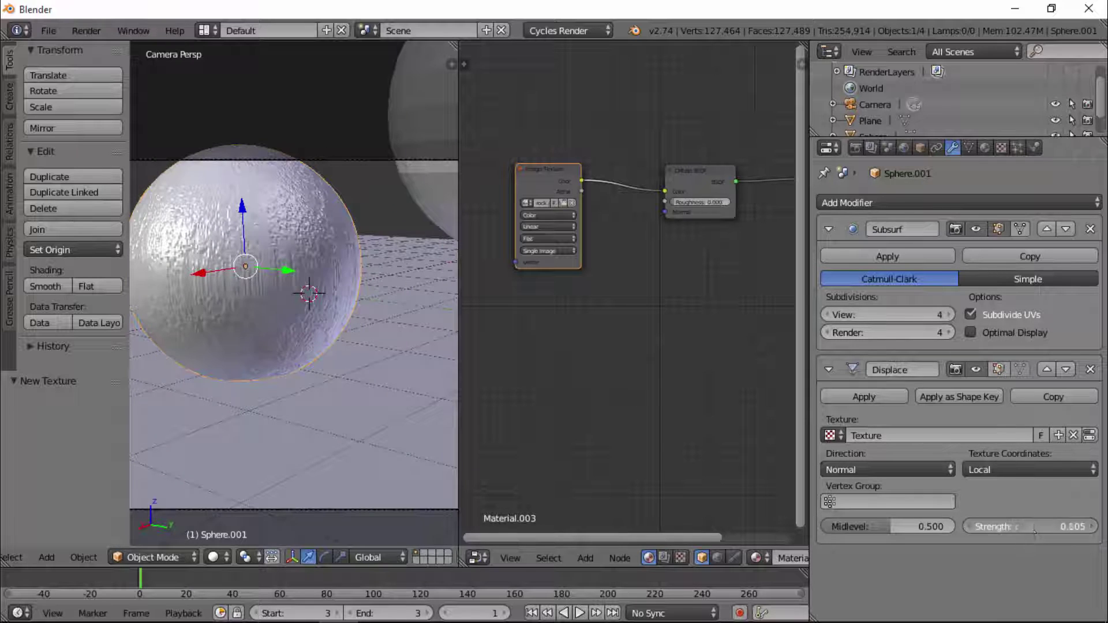
# Try displacement strengths 0.030 then 0.010, and preview the rough sphere rendered.
pyautogui.click(1049, 529)
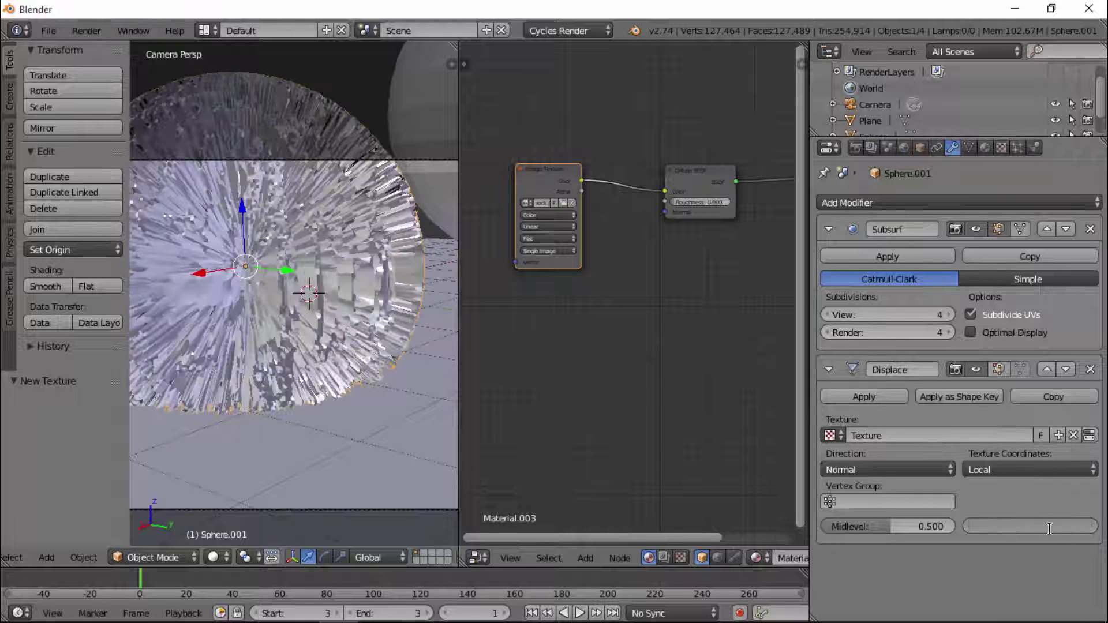
pyautogui.write('0.1')
pyautogui.press('Return')
pyautogui.write('03')
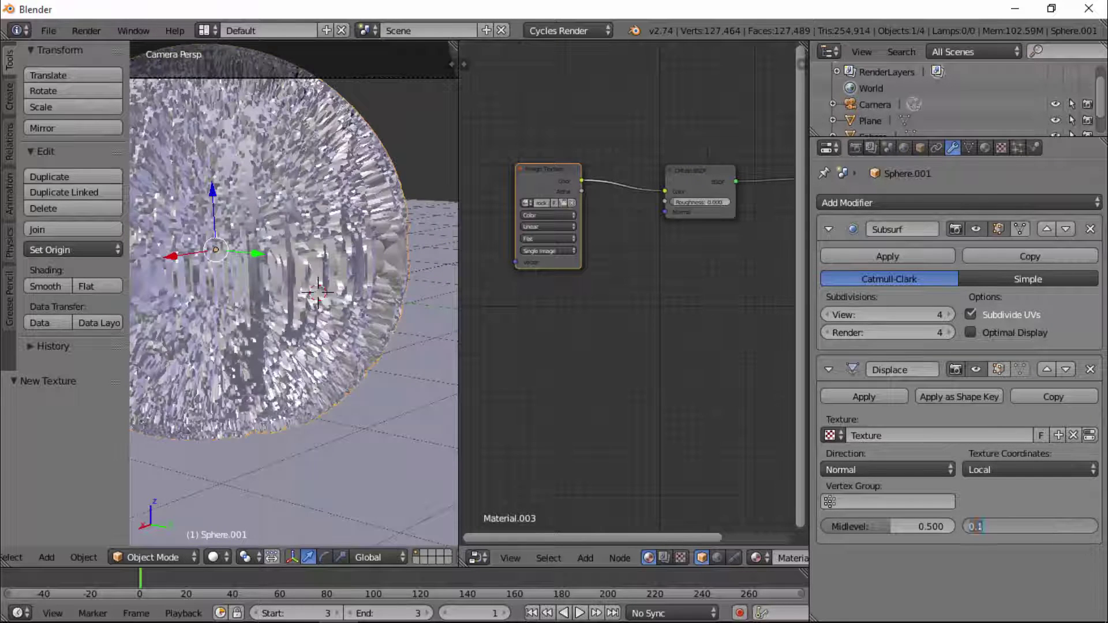
pyautogui.press('Return')
pyautogui.click(1053, 521)
pyautogui.write('0.01')
pyautogui.press('Return')
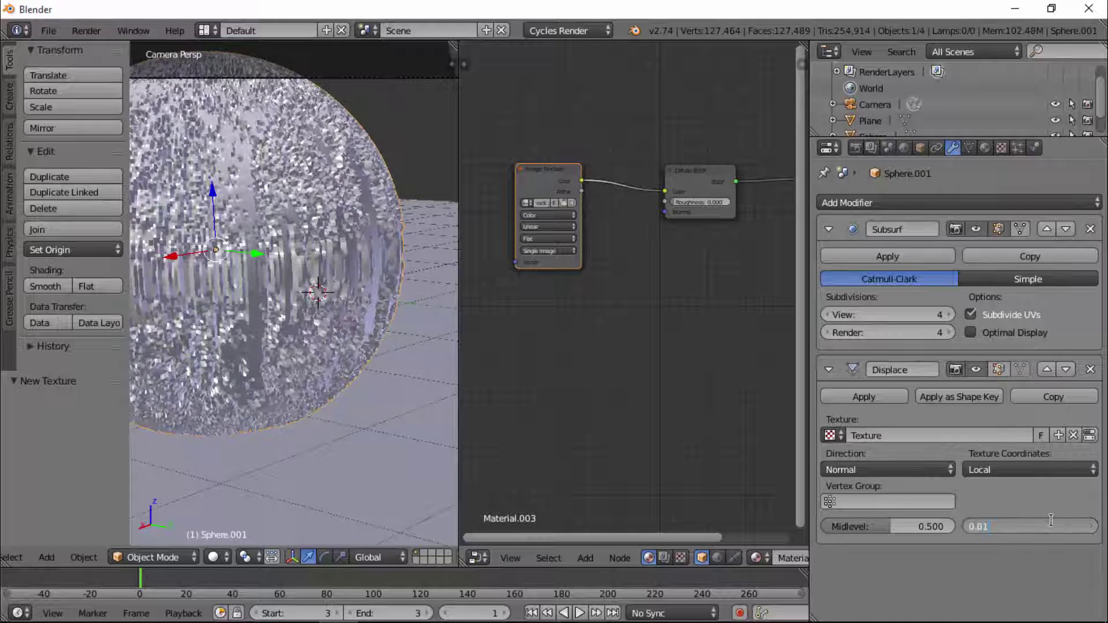
pyautogui.press('KP_0')
pyautogui.hotkey('shift', 'z')
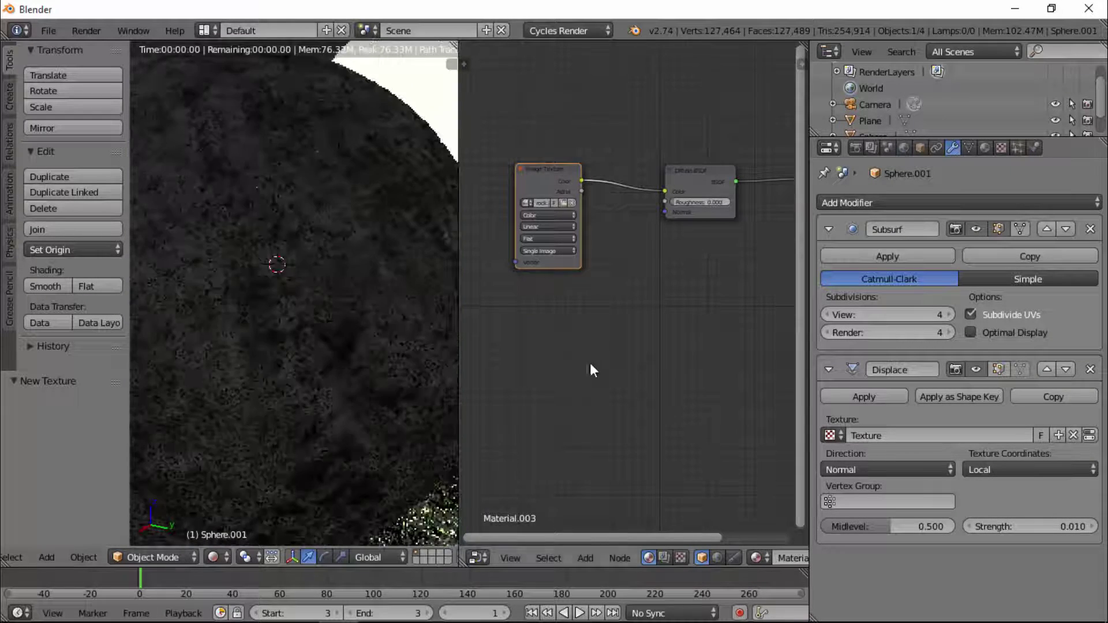
# Add an Image Texture and a Bump node, feeding the texture into the Bump height.
pyautogui.scroll(-2, 615, 335)
pyautogui.scroll(2, 667, 269)
pyautogui.hotkey('shift', 'a')
pyautogui.press('Escape')
pyautogui.keyDown('ctrl'); pyautogui.scroll(5, 589, 321); pyautogui.keyUp('ctrl')
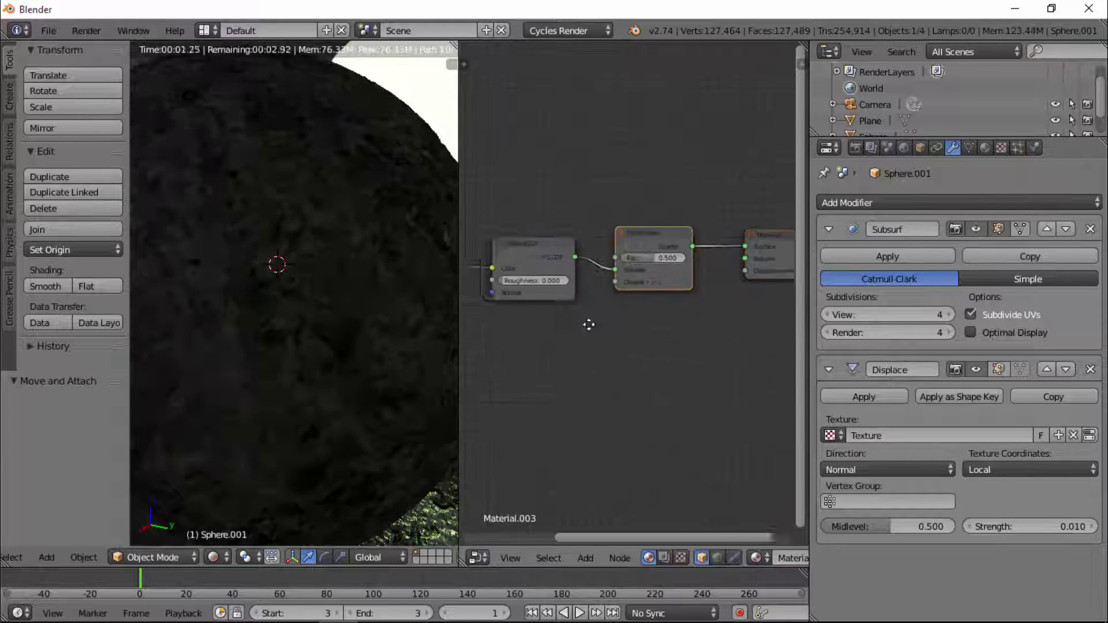
pyautogui.hotkey('shift', 'a')
pyautogui.click(626, 364)
pyautogui.click(518, 315)
pyautogui.hotkey('shift', 'a')
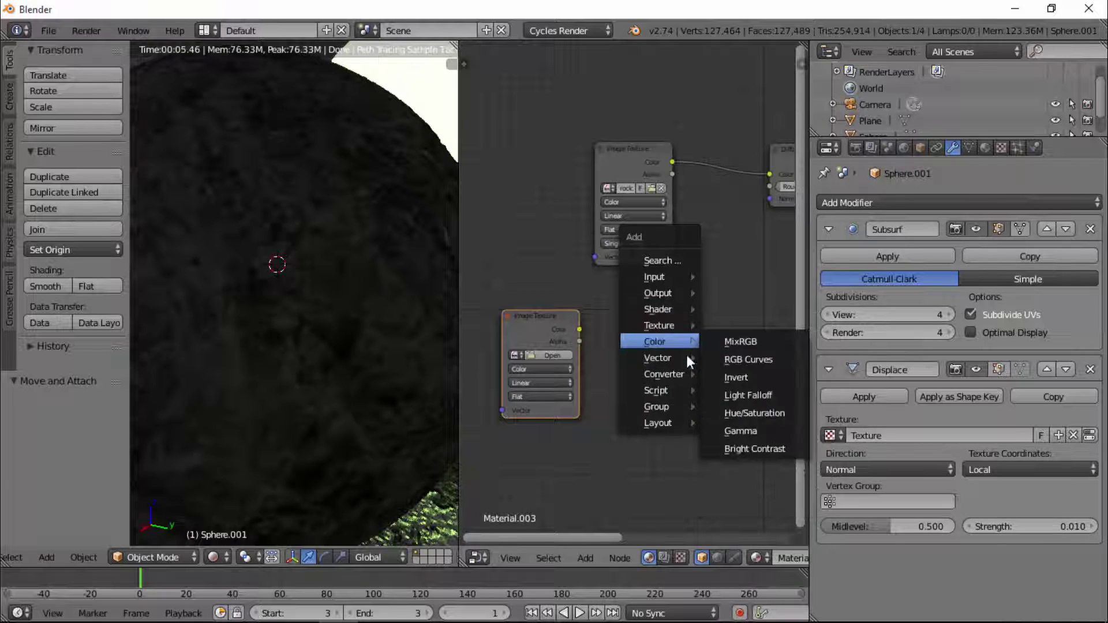
pyautogui.click(725, 357)
pyautogui.click(740, 320)
pyautogui.moveTo(580, 329); pyautogui.dragTo(645, 374)
# Add a Glossy BSDF with Bump normal connected, plus another image texture for a file.
pyautogui.keyDown('ctrl'); pyautogui.scroll(-3, 595, 329); pyautogui.keyUp('ctrl')
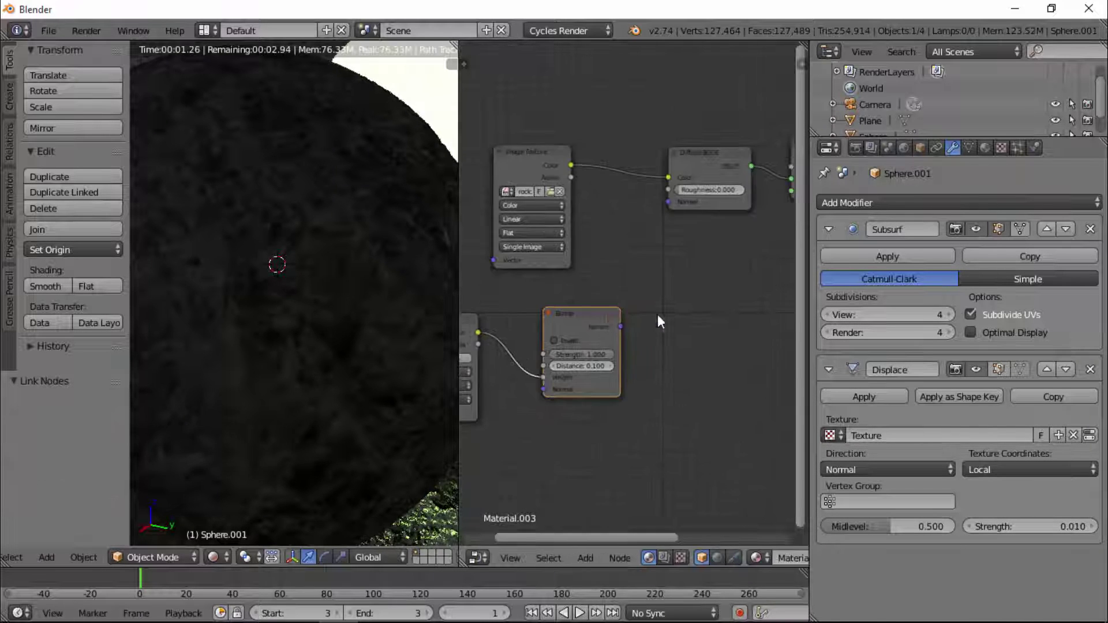
pyautogui.hotkey('shift', 'a')
pyautogui.click(711, 277)
pyautogui.click(638, 266)
pyautogui.moveTo(609, 321)
pyautogui.mouseDown()
pyautogui.moveTo(570, 317)
pyautogui.moveTo(637, 335)
pyautogui.mouseUp()
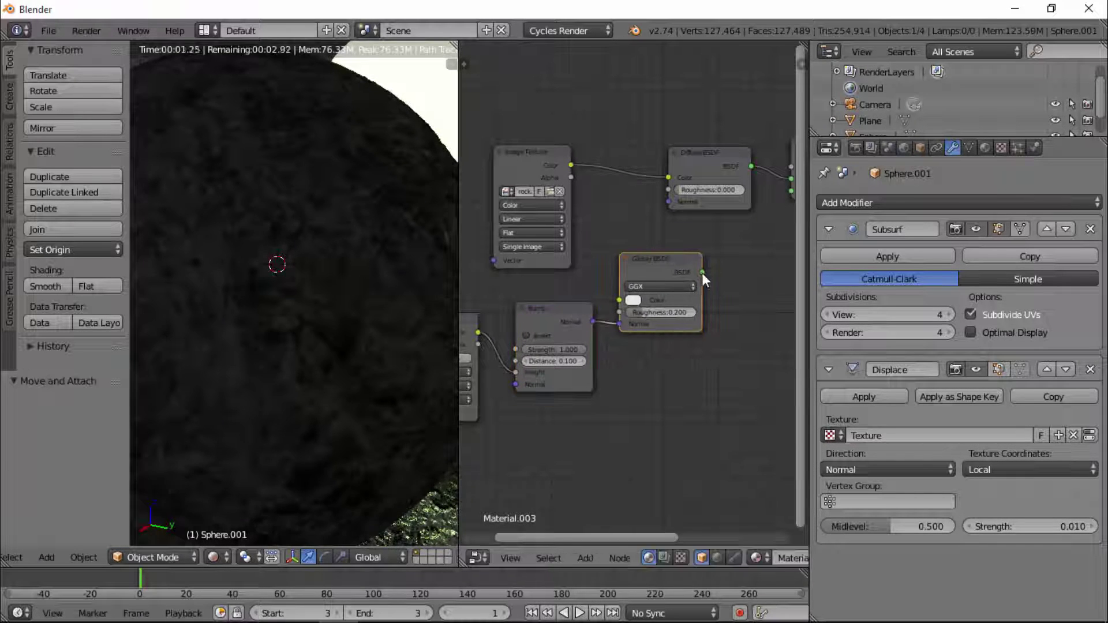
pyautogui.moveTo(702, 273); pyautogui.dragTo(745, 289)
pyautogui.scroll(-2, 693, 277)
pyautogui.scroll(-2, 655, 260)
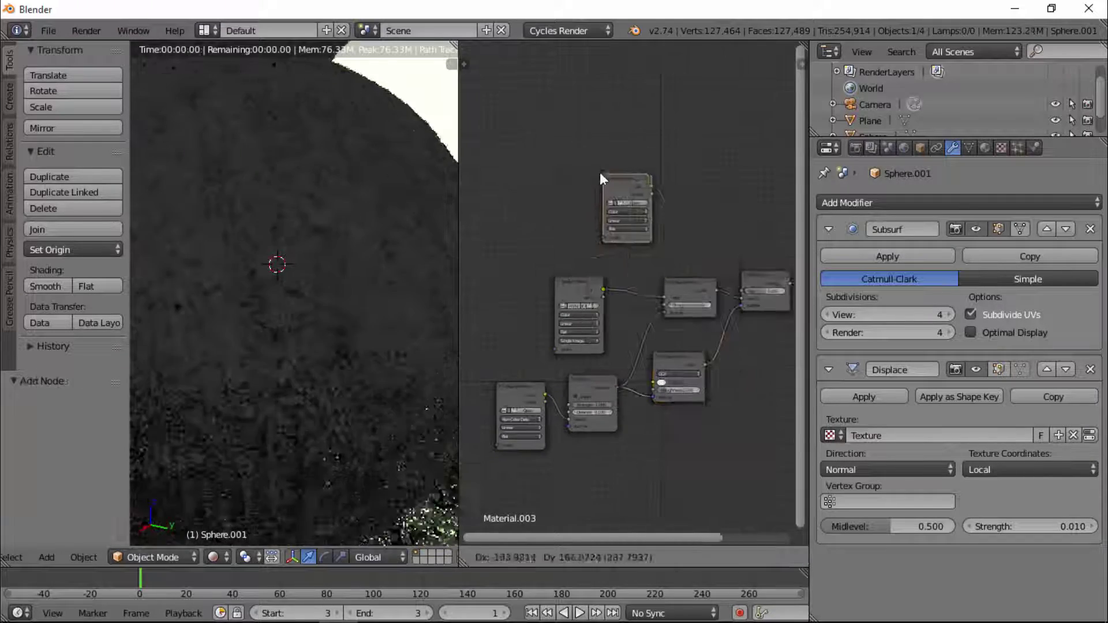
pyautogui.moveTo(650, 193); pyautogui.dragTo(736, 287)
pyautogui.click(522, 382)
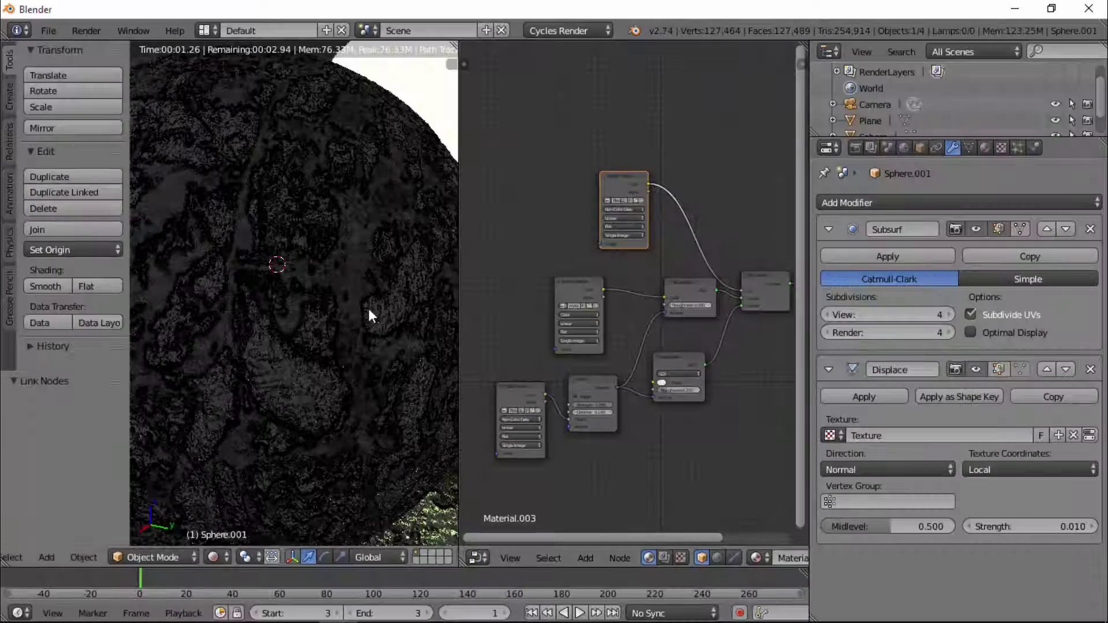
pyautogui.scroll(2, 626, 347)
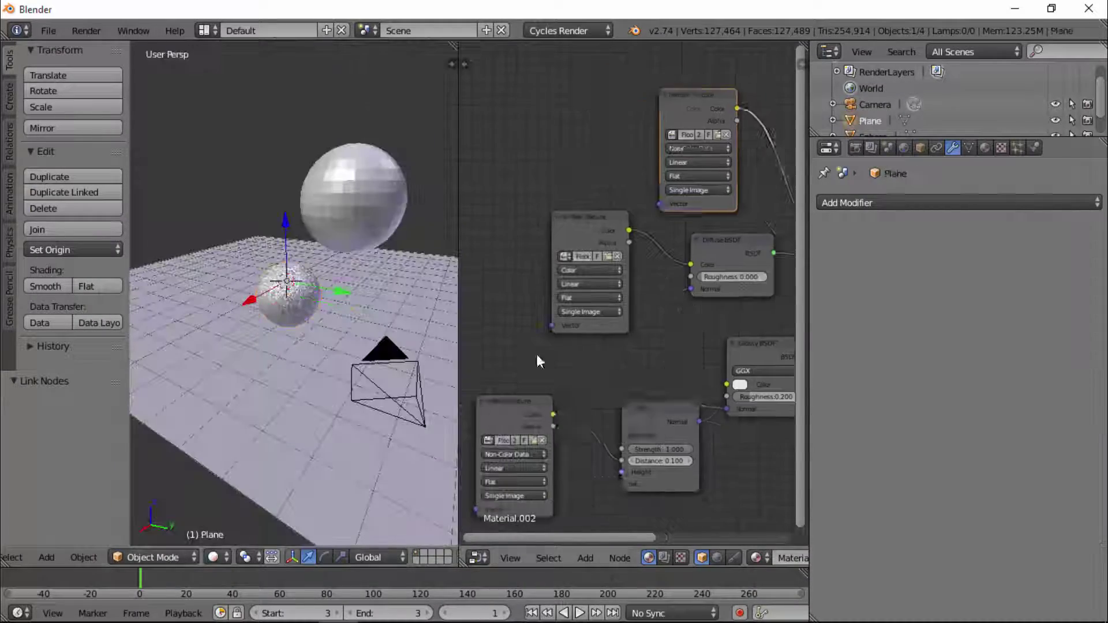
# Load the rock image into the remaining Image Texture node.
pyautogui.moveTo(348, 346)
pyautogui.mouseDown(button='middle')
pyautogui.moveTo(380, 300)
pyautogui.moveTo(251, 314)
pyautogui.mouseUp(button='middle')
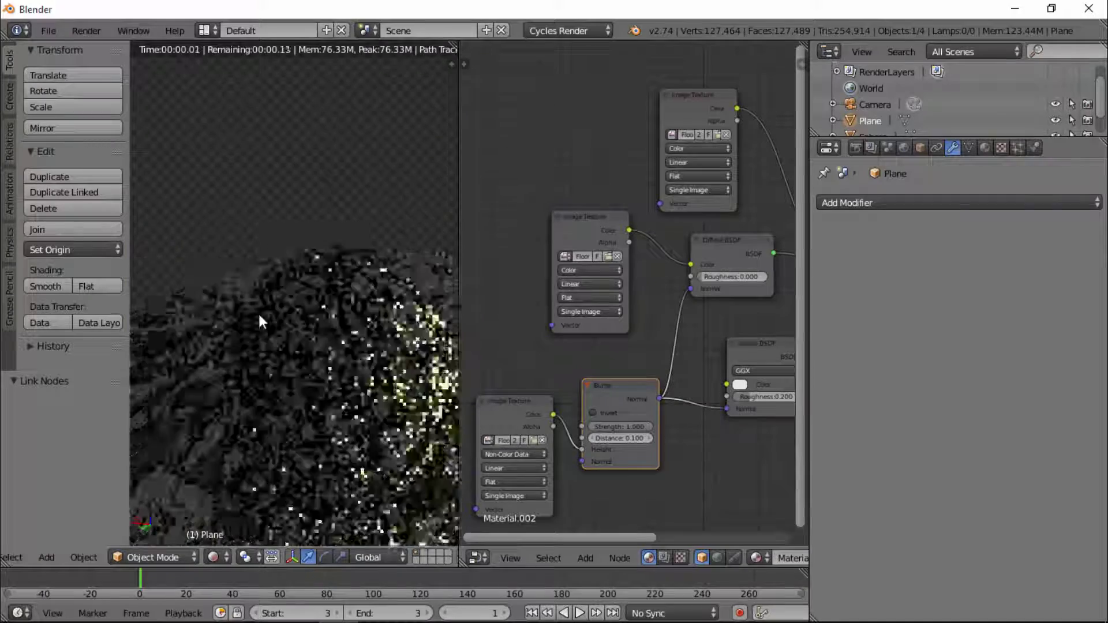
pyautogui.click(513, 404)
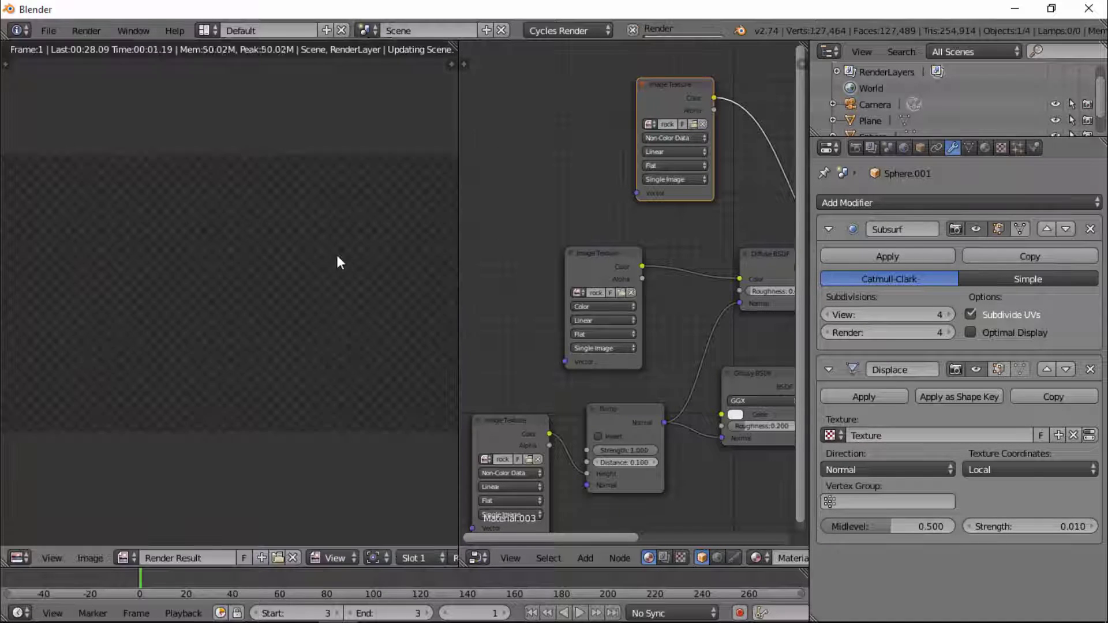
# Align the active camera to the current view and test-render the mossy sphere.
pyautogui.press('F12')
pyautogui.press('Escape')
pyautogui.click(84, 557)
pyautogui.moveTo(110, 393)
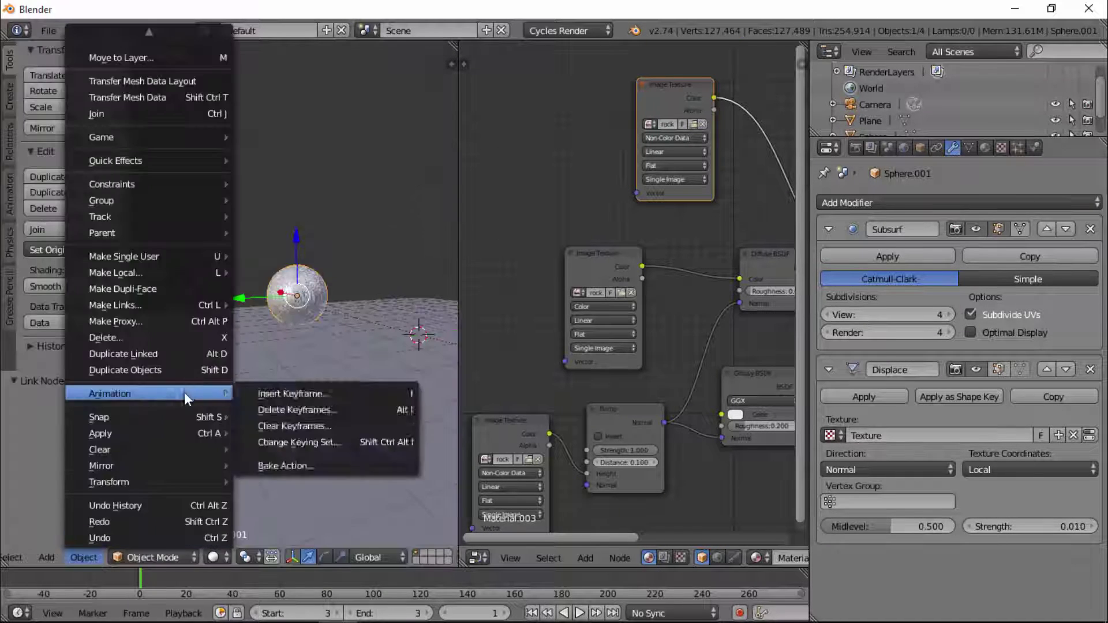
pyautogui.scroll(3, 19, 554)
pyautogui.click(35, 557)
pyautogui.click(289, 366)
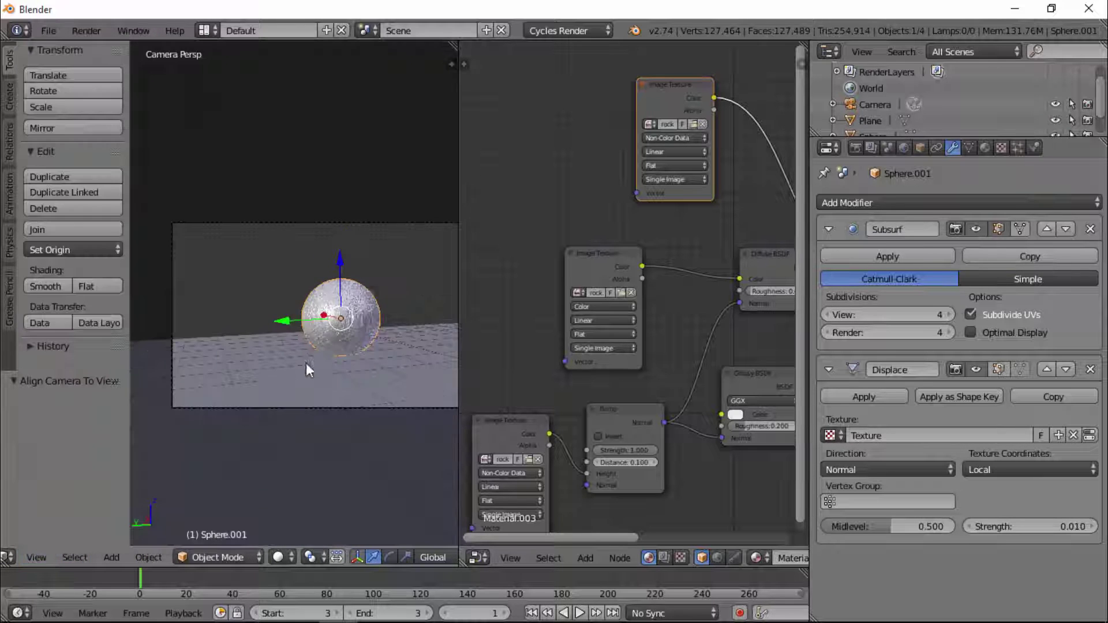
pyautogui.press('F12')
pyautogui.scroll(5, 275, 339)
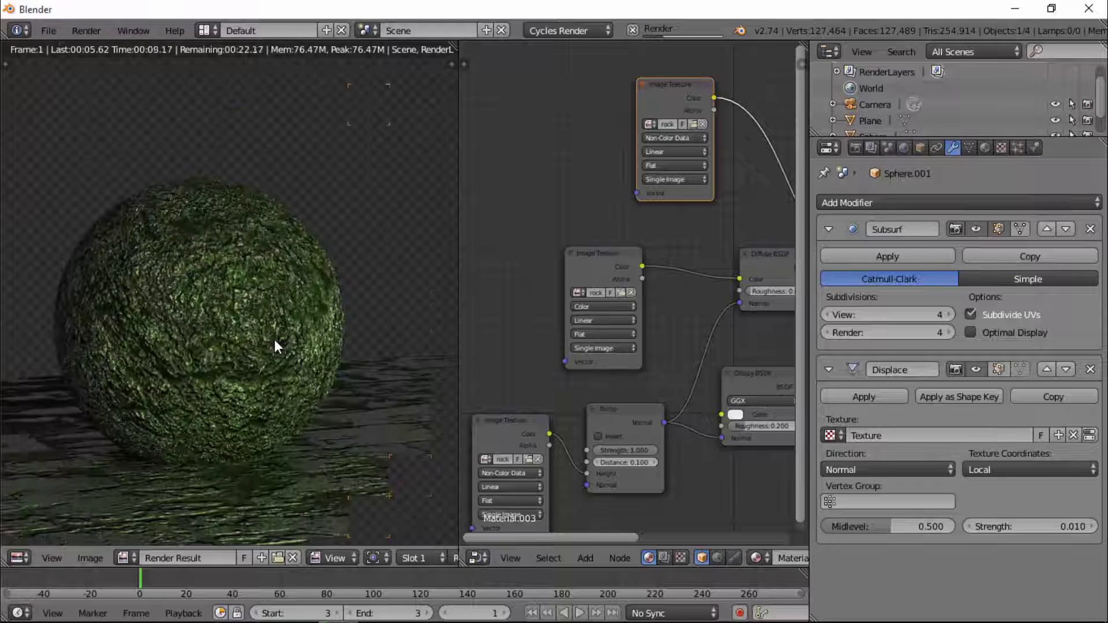
pyautogui.scroll(-3, 274, 339)
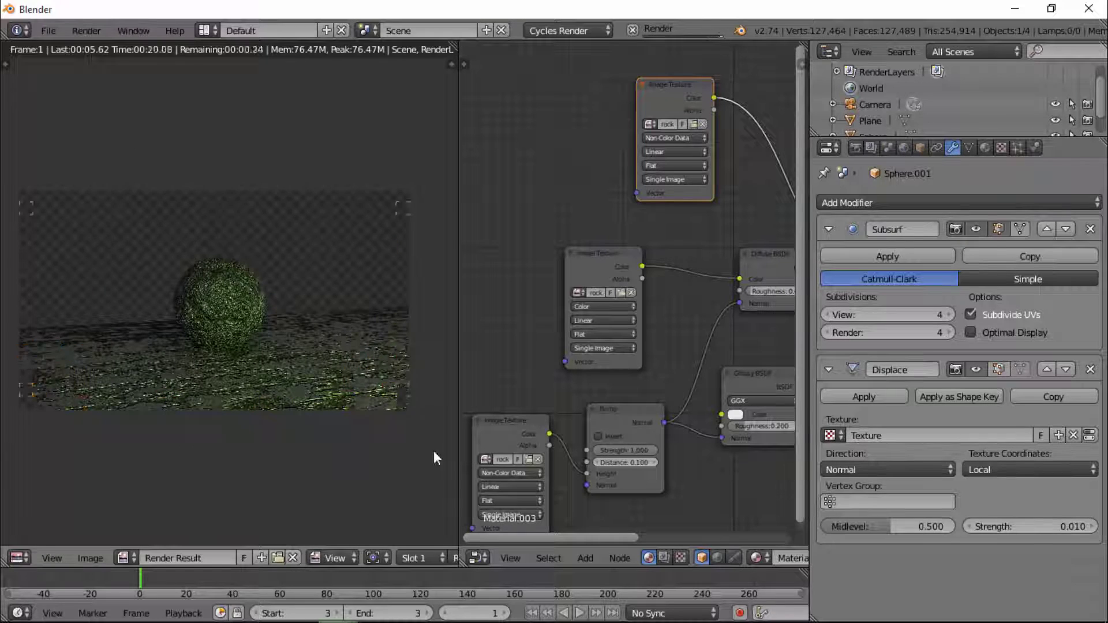
pyautogui.press('Escape')
# Move the sphere to X -2.940 and set the start and end frame to 4.
pyautogui.moveTo(312, 321); pyautogui.dragTo(375, 373)
pyautogui.hotkey('shift', 'z')
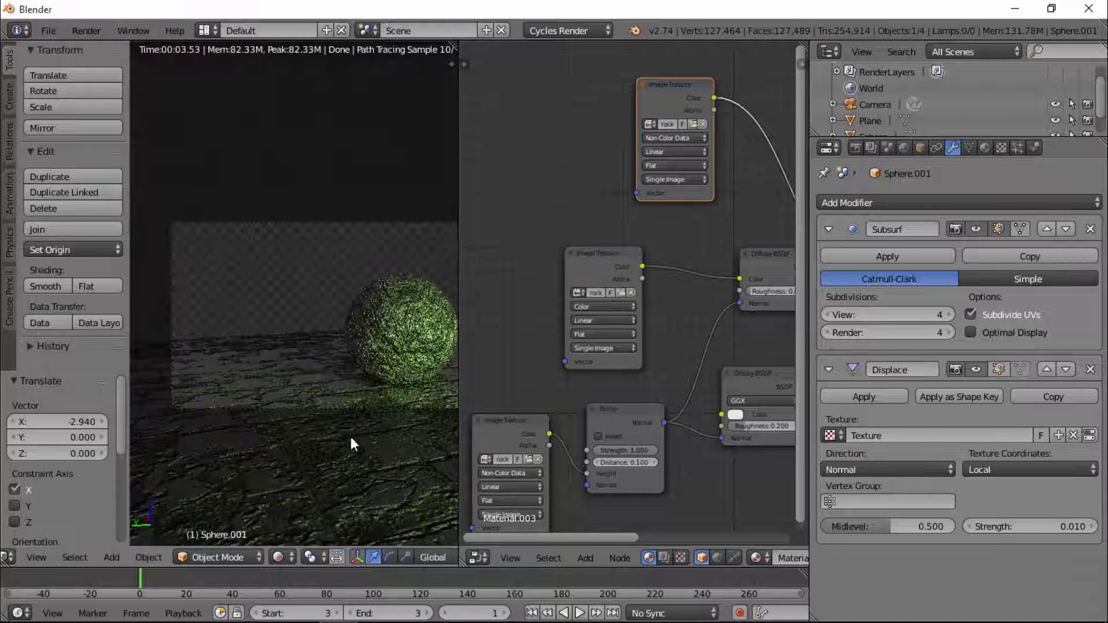
pyautogui.hotkey('shift', 'z')
pyautogui.click(855, 148)
pyautogui.click(339, 613)
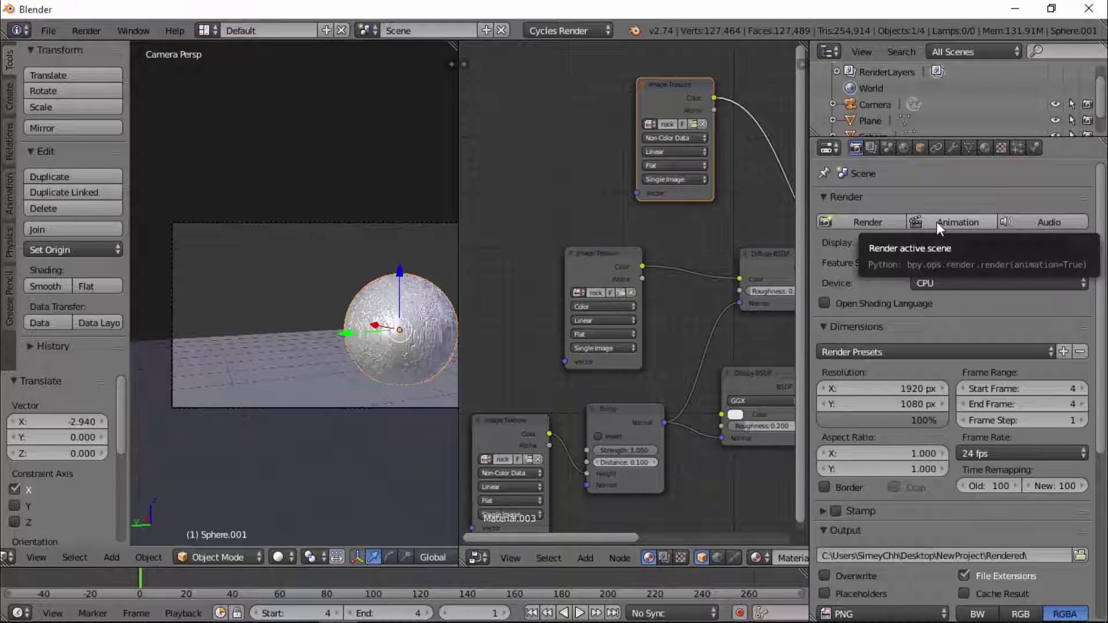
# Render frame 4 of the mossy sphere on the cracked glossy floor, then close the render.
pyautogui.click(868, 222)
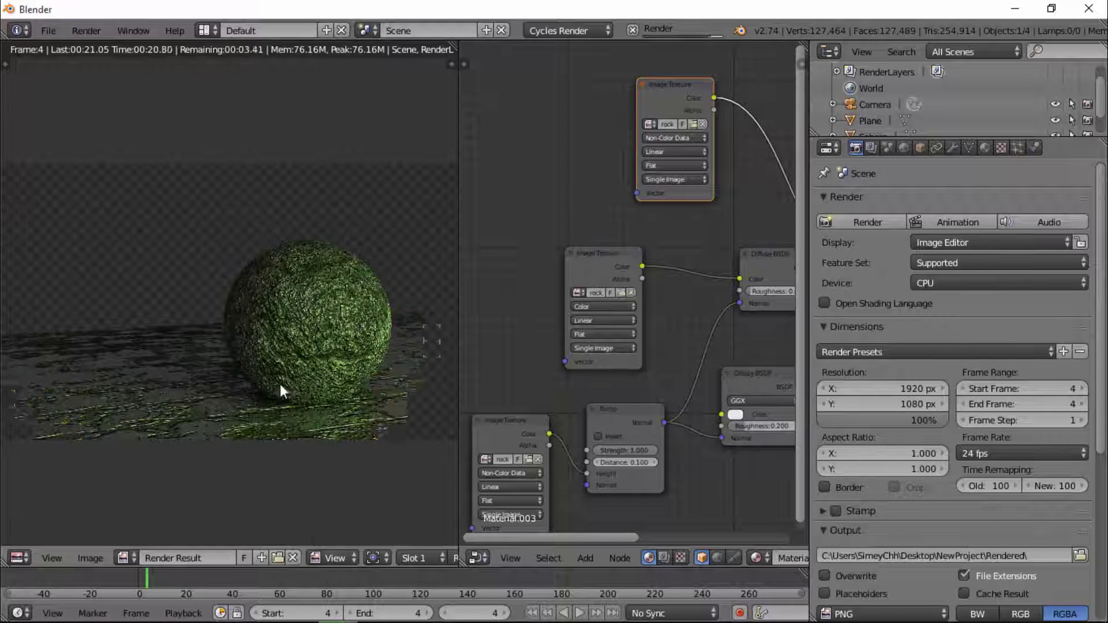
pyautogui.scroll(-2, 302, 400)
pyautogui.scroll(2, 298, 398)
pyautogui.press('Escape')
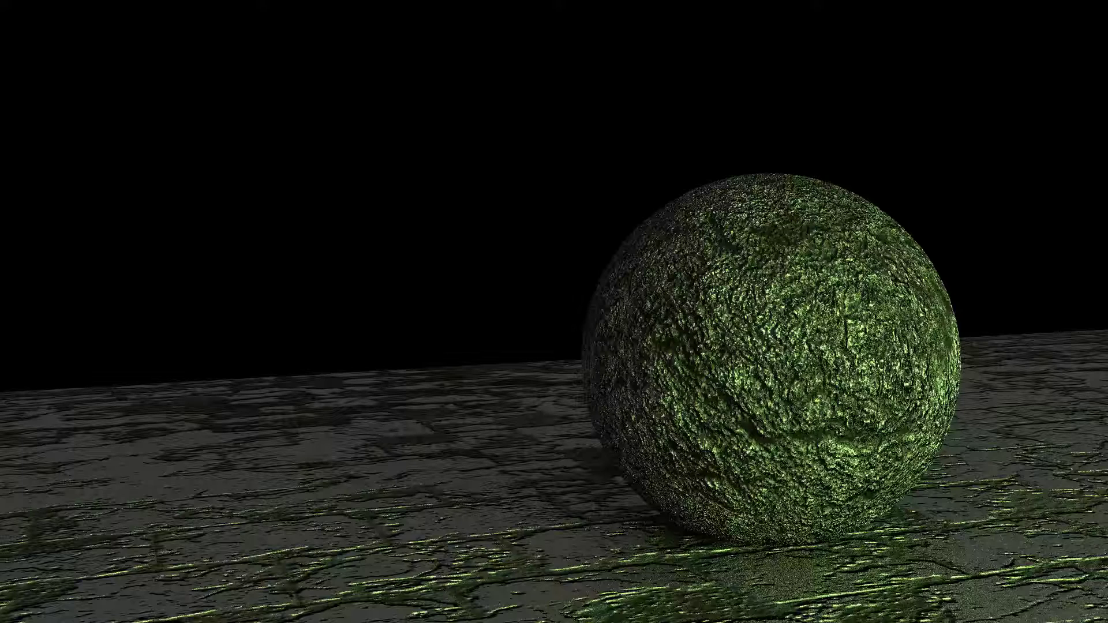